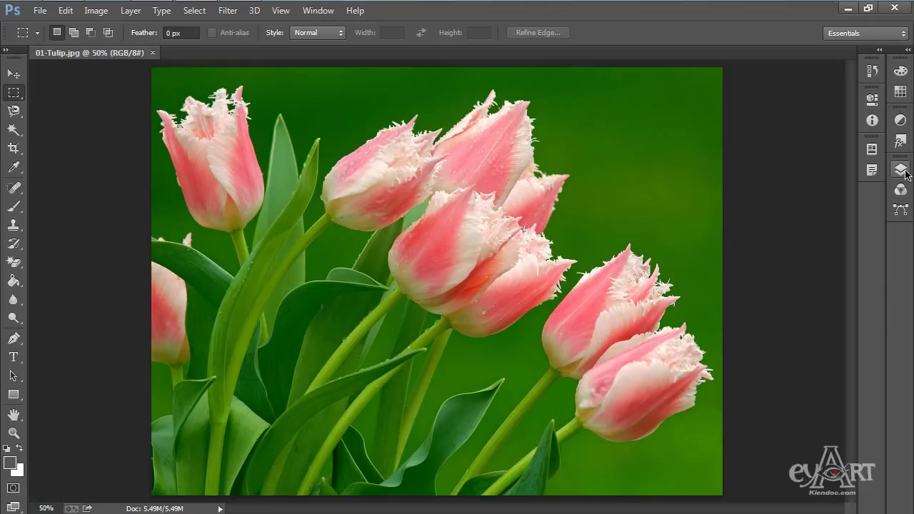
Show the Layers list at a taller height and convert the locked Background into a normal layer named Layer 0
left_click(901, 170)
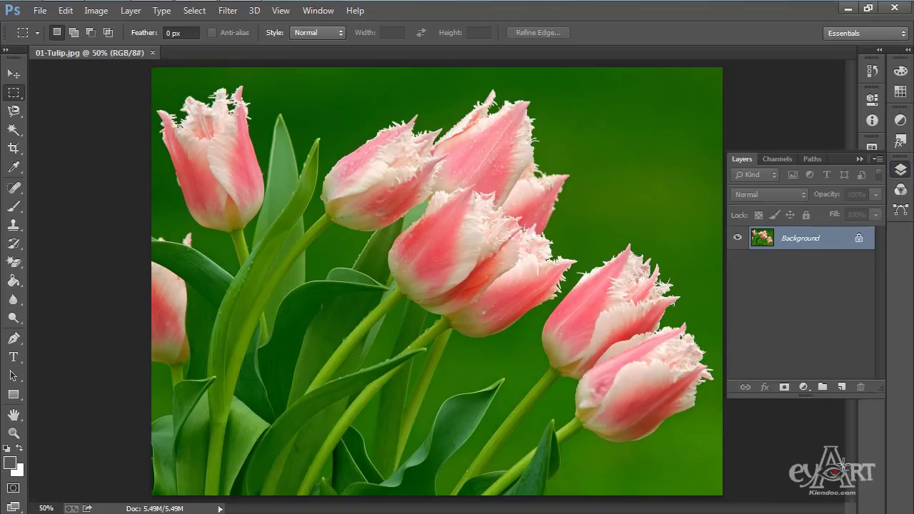
left_click_drag(806, 397, 811, 506)
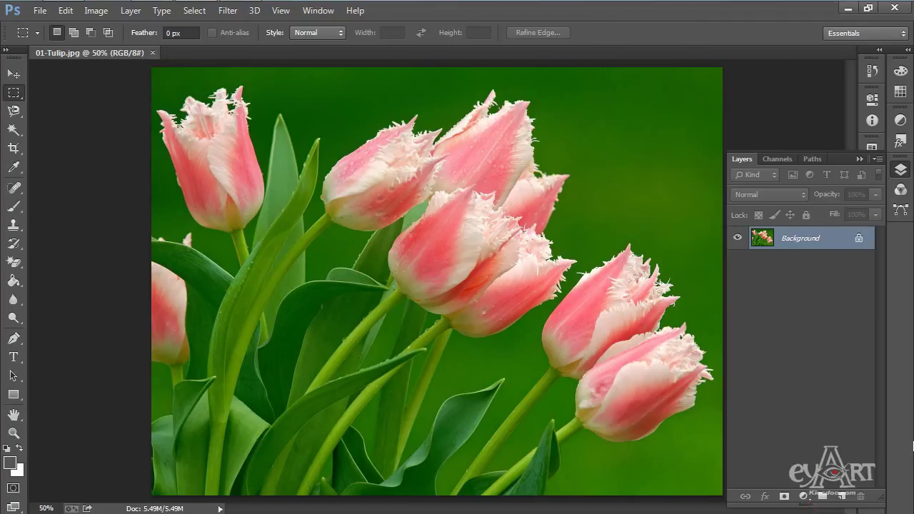
double_click(858, 243)
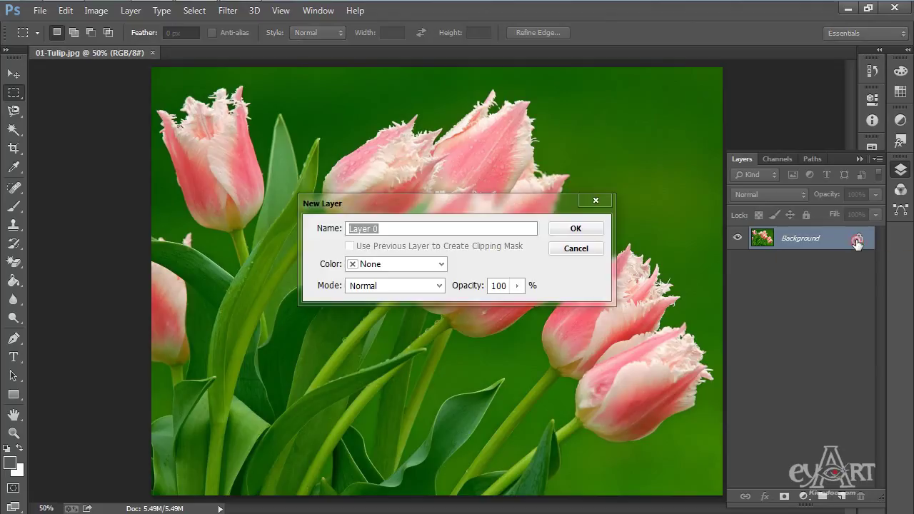
left_click(576, 230)
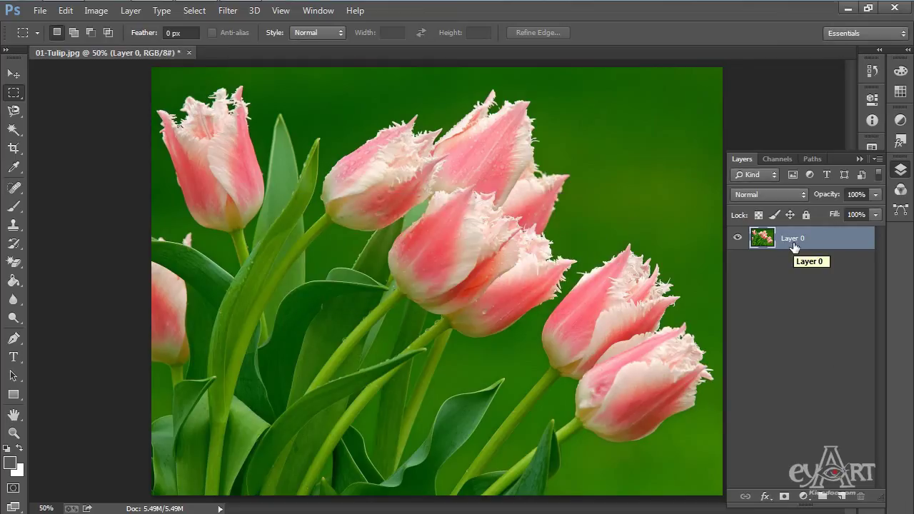
Add a new layer above the tulip photo and fill it entirely with purple #9d6cea
left_click(844, 497)
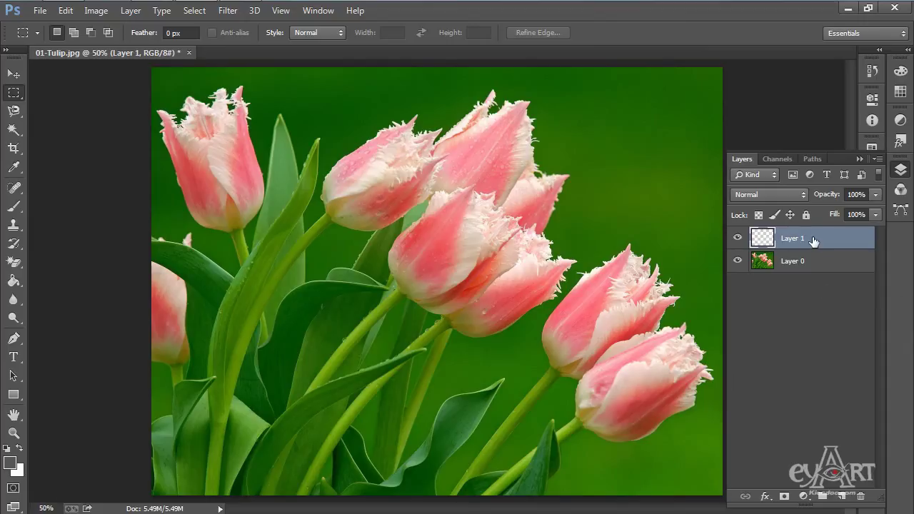
left_click(11, 463)
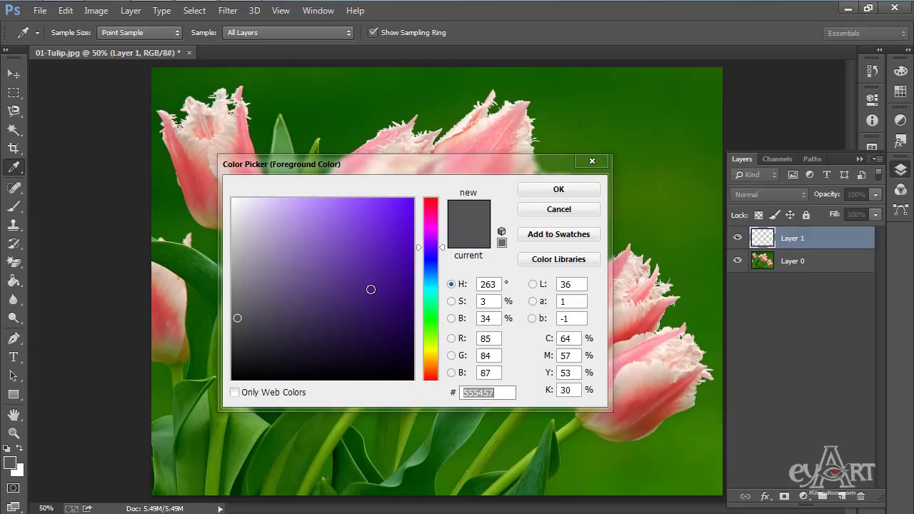
mouse_move(370, 259)
left_mouse_down()
mouse_move(396, 204)
mouse_move(321, 198)
mouse_move(330, 213)
left_mouse_up()
left_click(571, 190)
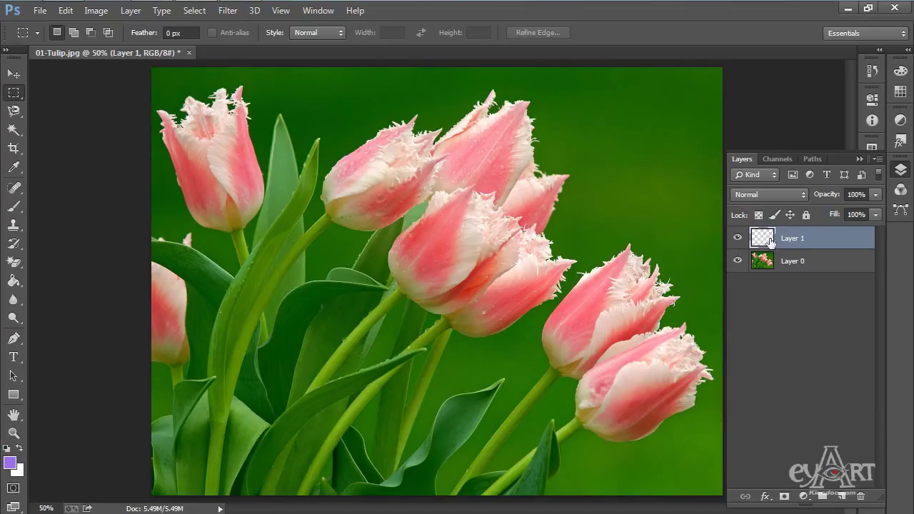
key("alt+BackSpace")
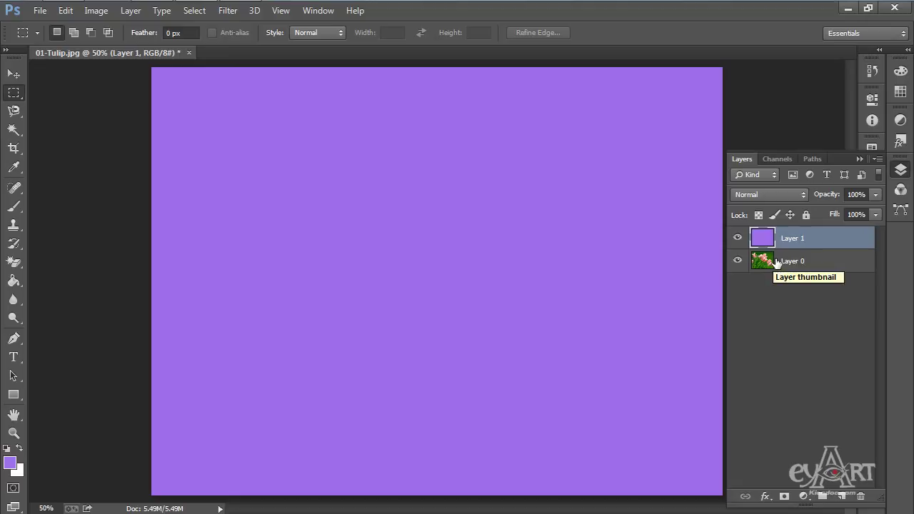
Hide the purple layer to view the tulip photo beneath it, and show the purple layer again
left_click(811, 263)
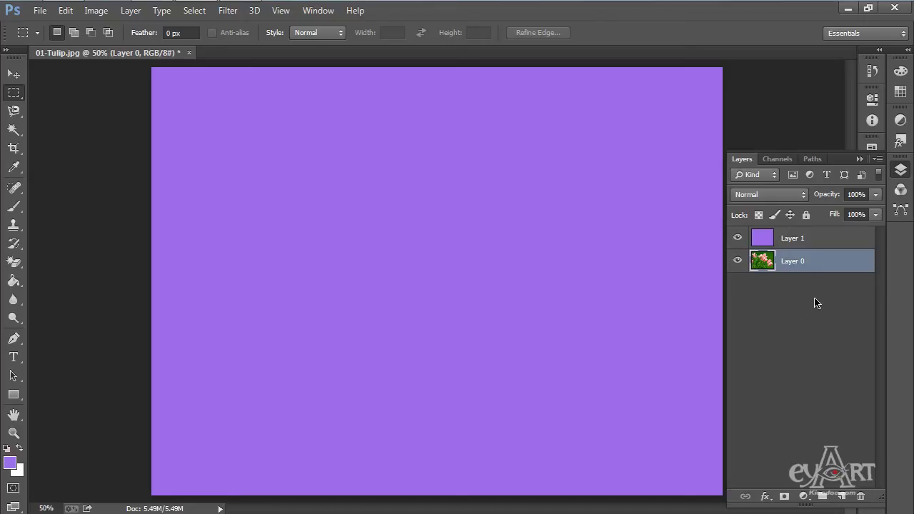
left_click(801, 240)
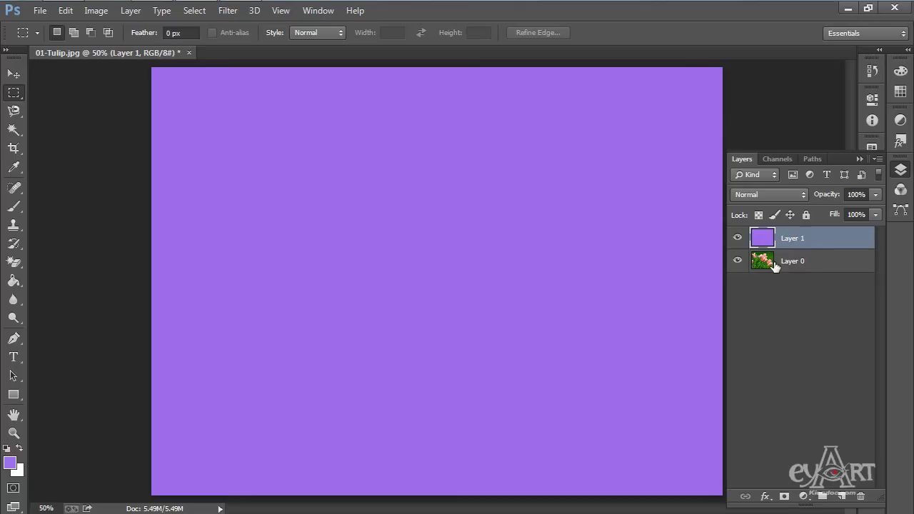
left_click(737, 239)
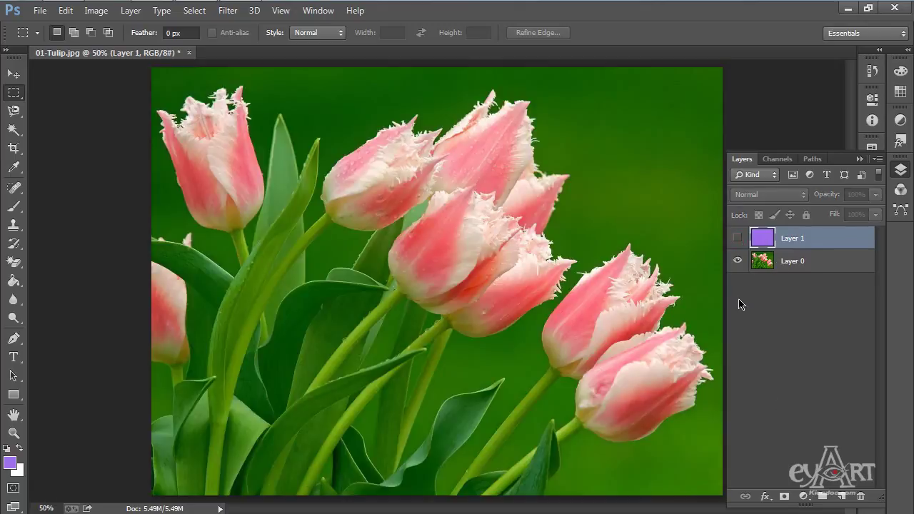
left_click(738, 239)
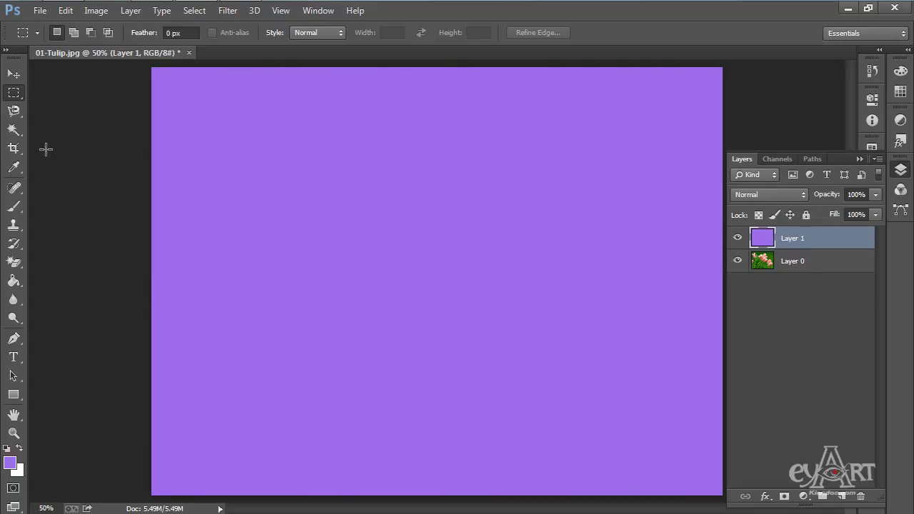
Move the purple layer horizontally to the right, uncovering about a quarter of the tulip photo along its left side
left_click(13, 74)
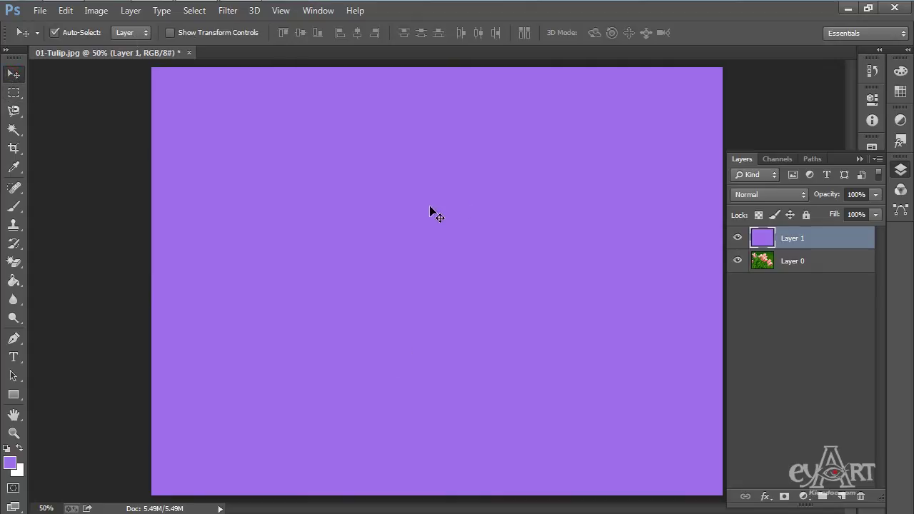
left_click(328, 235)
left_click_drag(328, 235, 460, 234)
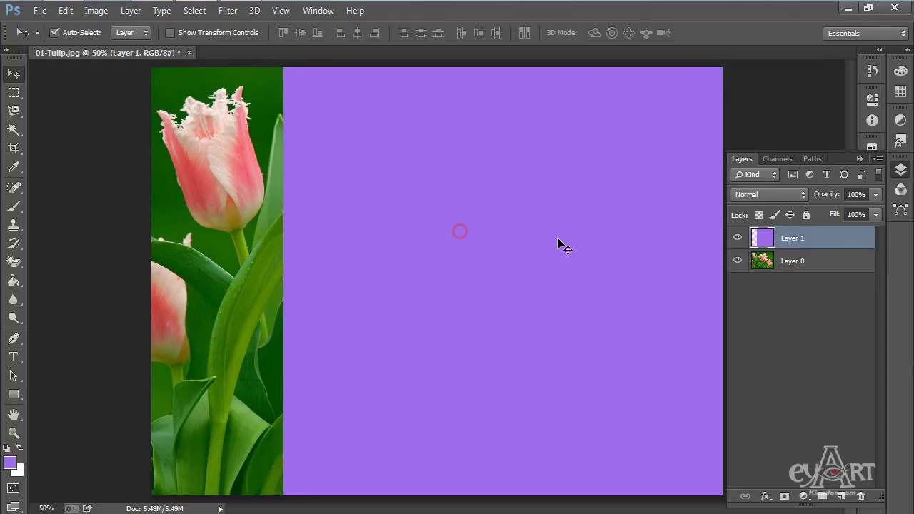
Add a new layer above the purple one and set the foreground colour to a light salmon pink
left_click(843, 497)
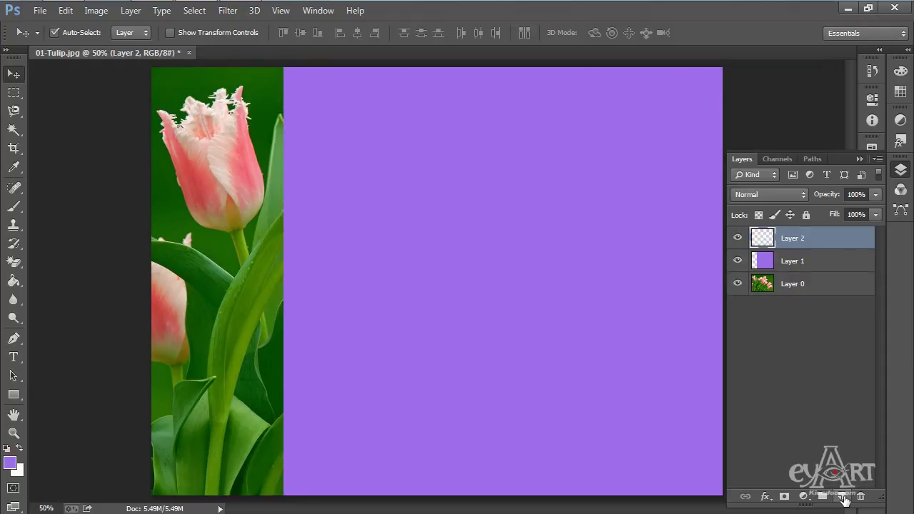
left_click(10, 463)
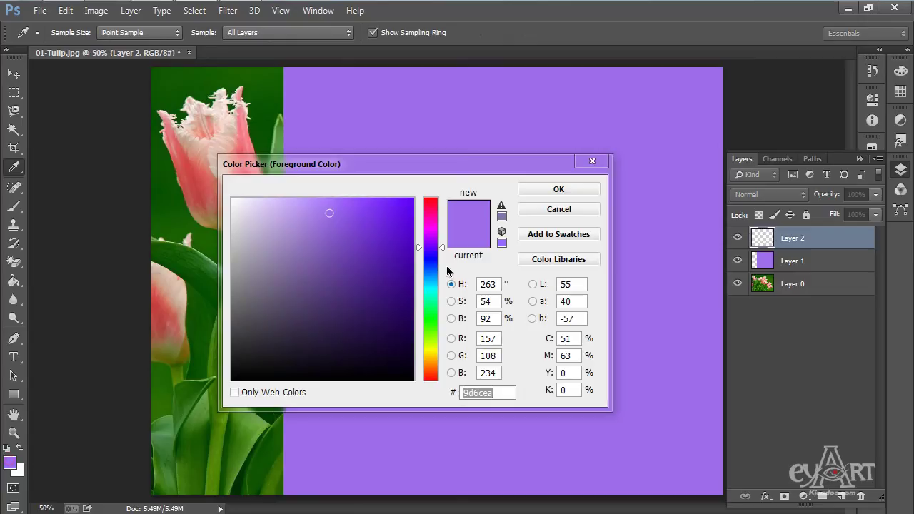
left_click_drag(426, 226, 431, 203)
left_click_drag(279, 212, 312, 203)
left_click(558, 189)
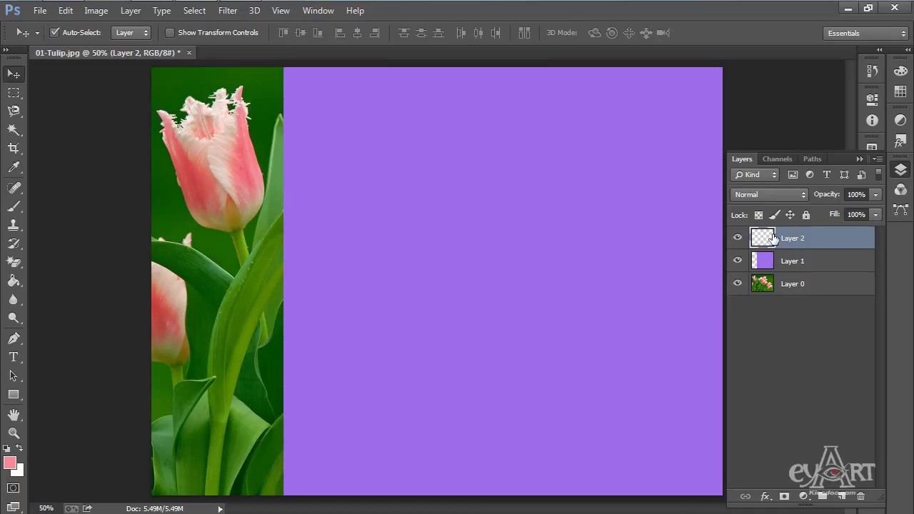
Fill a rectangular selection spanning the uncovered tulips and the purple area with the pink foreground colour, and deselect it
left_click(13, 92)
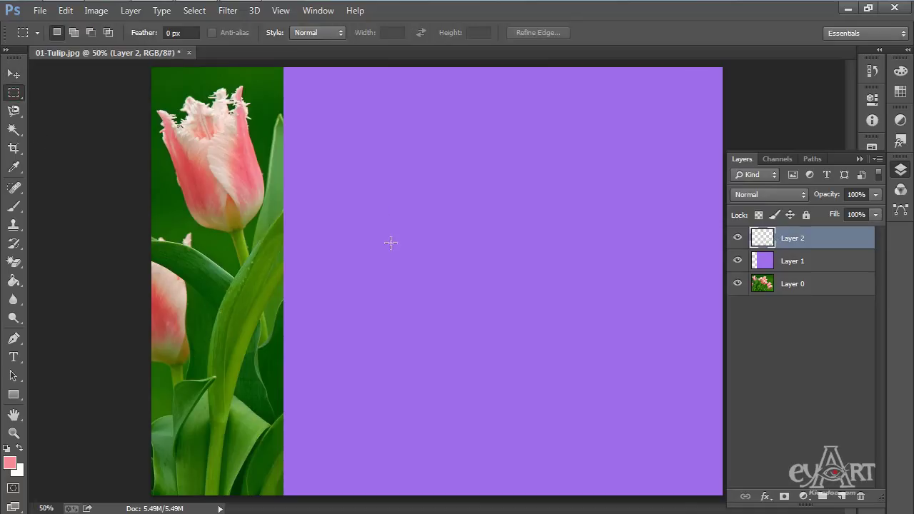
left_click_drag(196, 188, 472, 358)
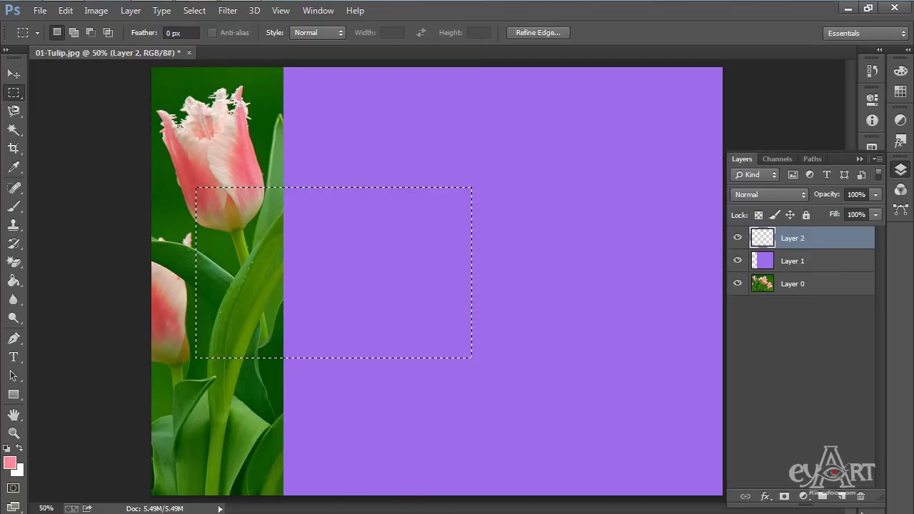
key("alt+BackSpace")
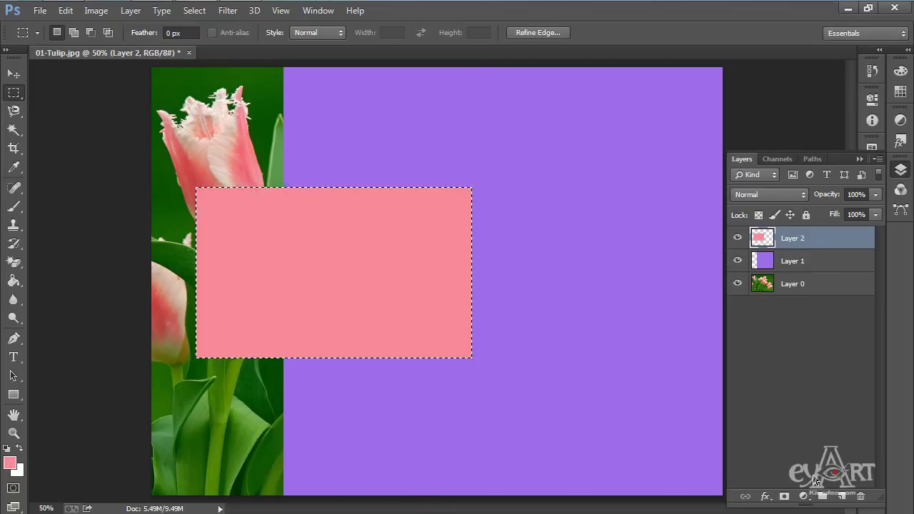
key("ctrl+d")
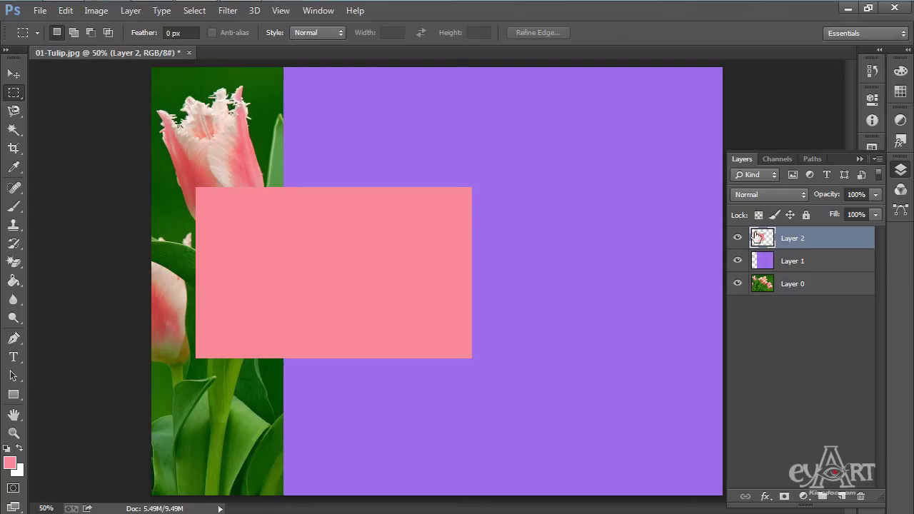
Reposition the pink rectangle across the boundary between tulips and purple, and place Layer 2 below Layer 1
left_click(15, 74)
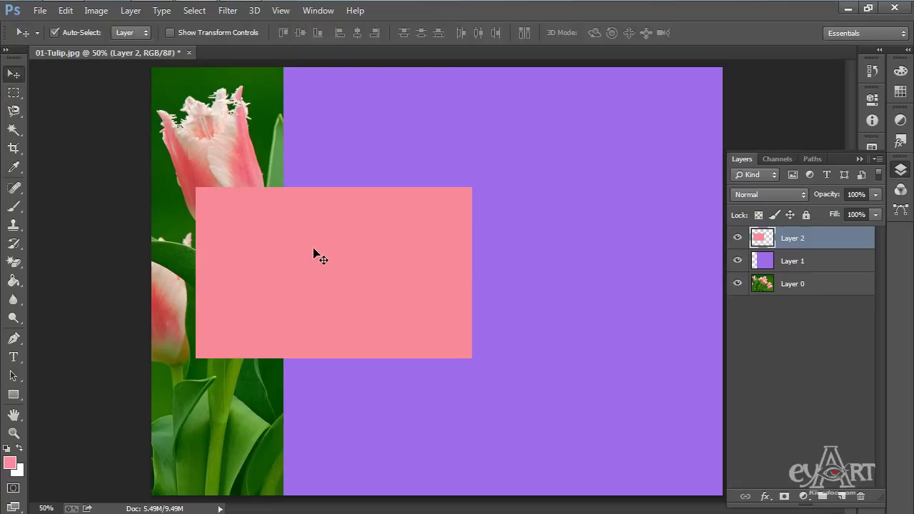
left_click_drag(314, 252, 520, 192)
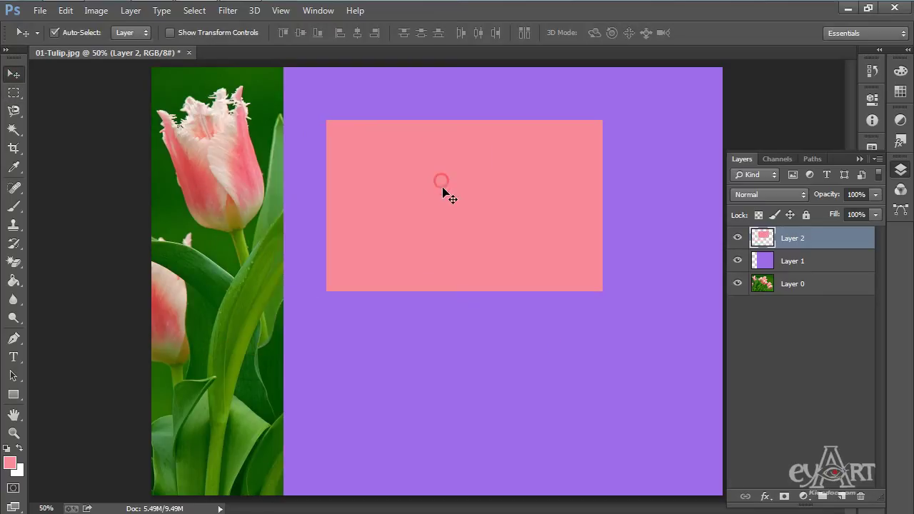
left_click_drag(415, 205, 294, 268)
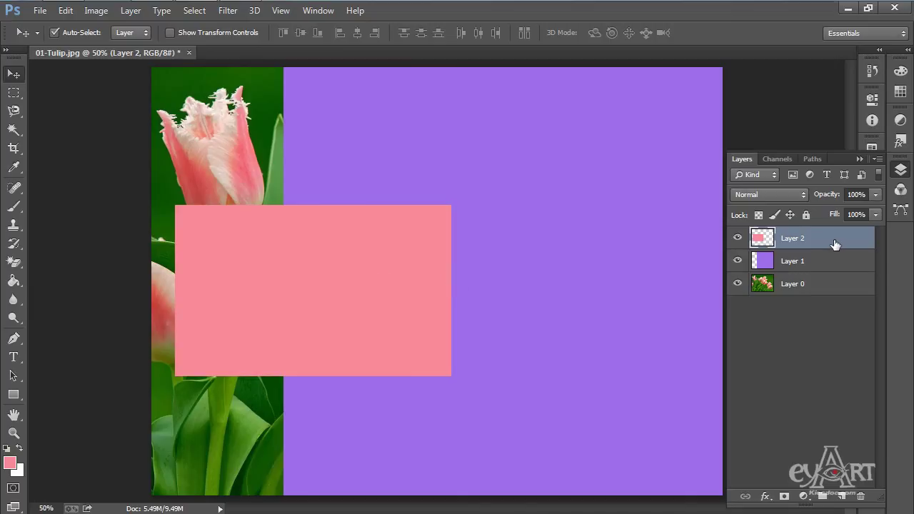
left_click_drag(838, 244, 846, 273)
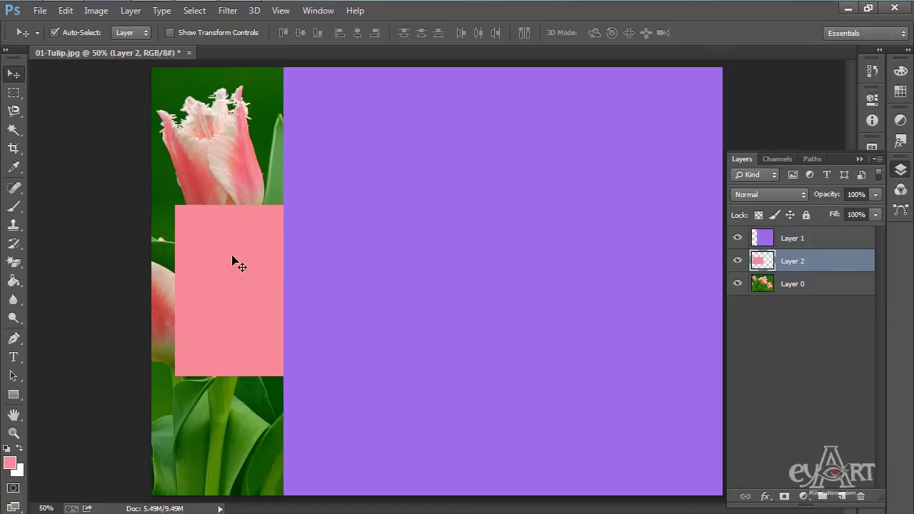
Bring Layer 0 to the top of the stack, shift the tulip photo right by about a third, and return its layer to the bottom
left_click(828, 288)
left_click_drag(825, 288, 827, 232)
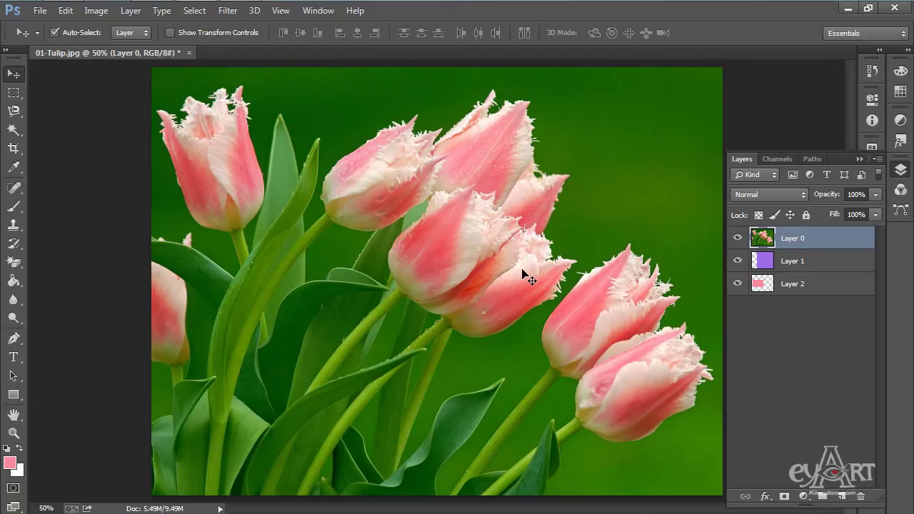
left_click_drag(526, 269, 723, 243)
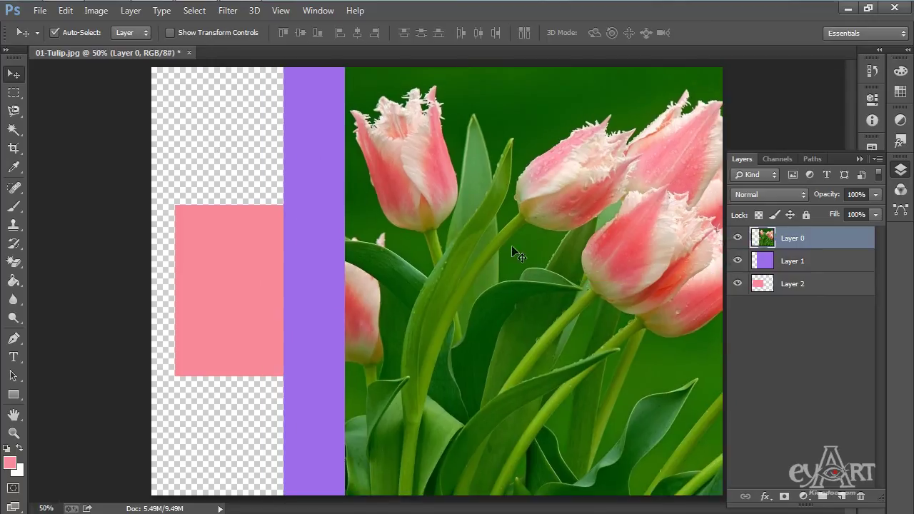
left_click_drag(841, 235, 849, 308)
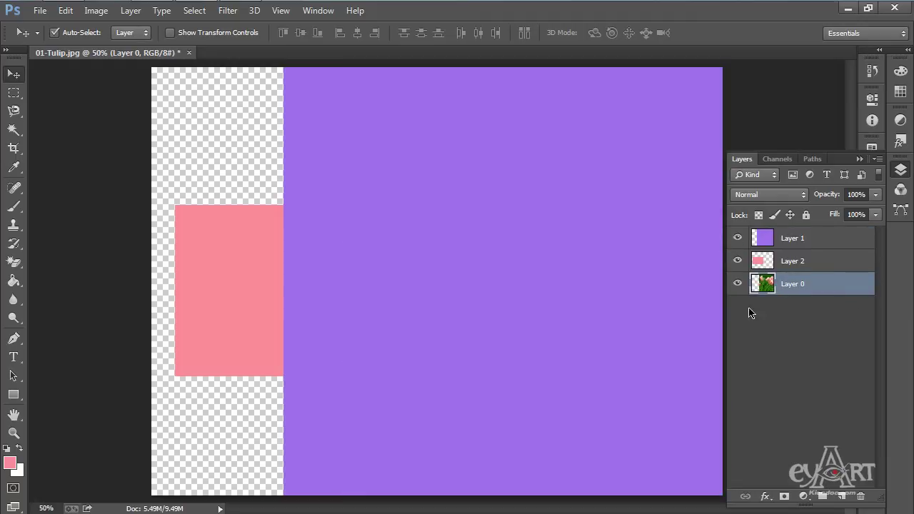
Hide Layer 1 and Layer 2, move the tulip photo back to fill the canvas, and show both layers again
left_click(737, 238)
left_click(738, 261)
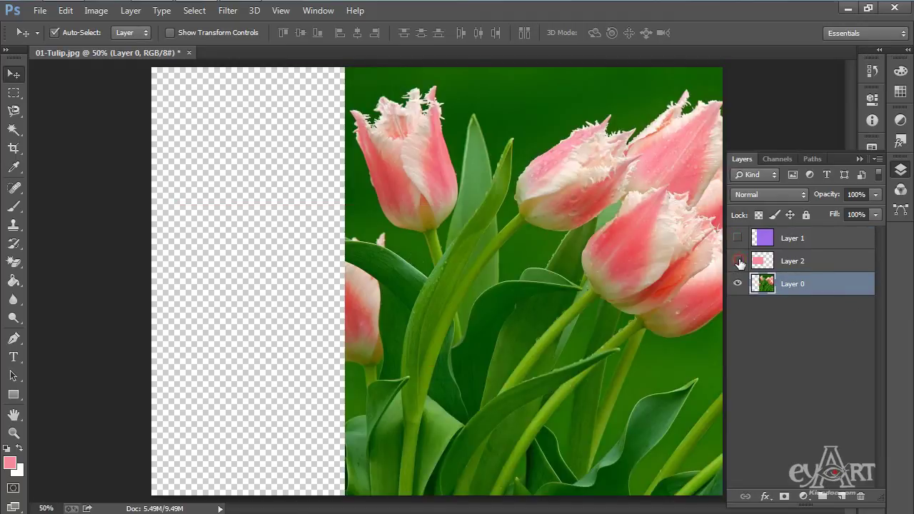
left_click_drag(543, 241, 346, 245)
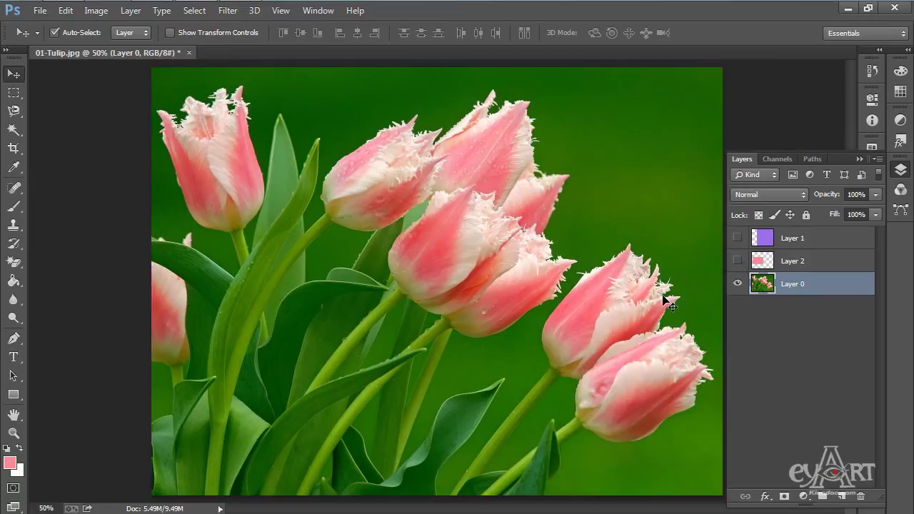
left_click(738, 260)
left_click(737, 238)
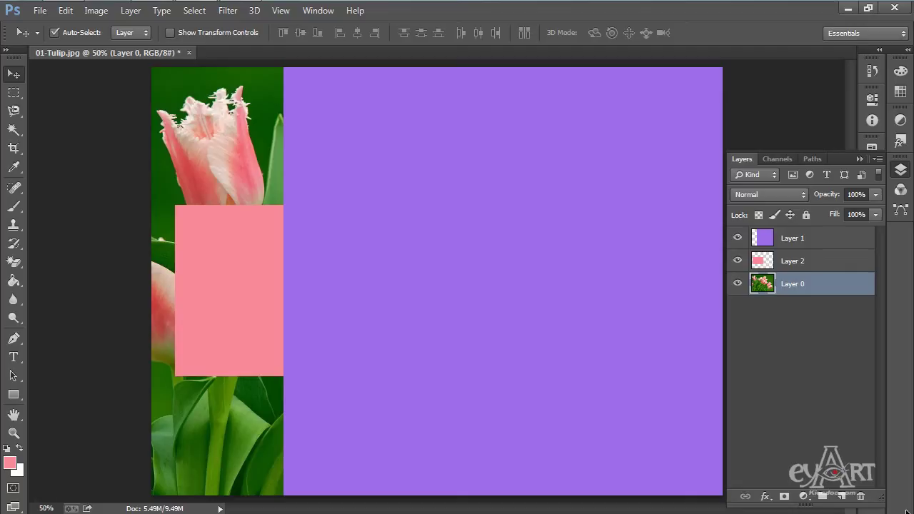
Delete the purple Layer 1 from the layer stack
left_click(819, 240)
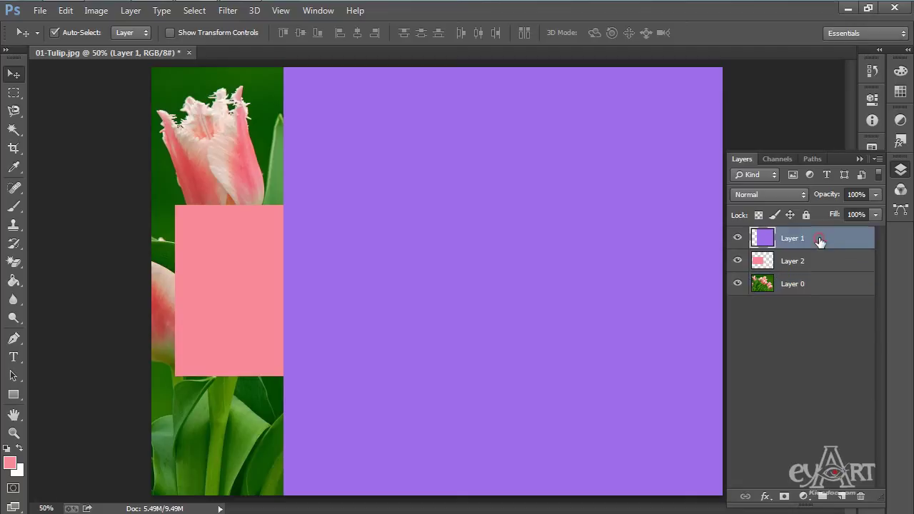
left_click_drag(819, 241, 866, 494)
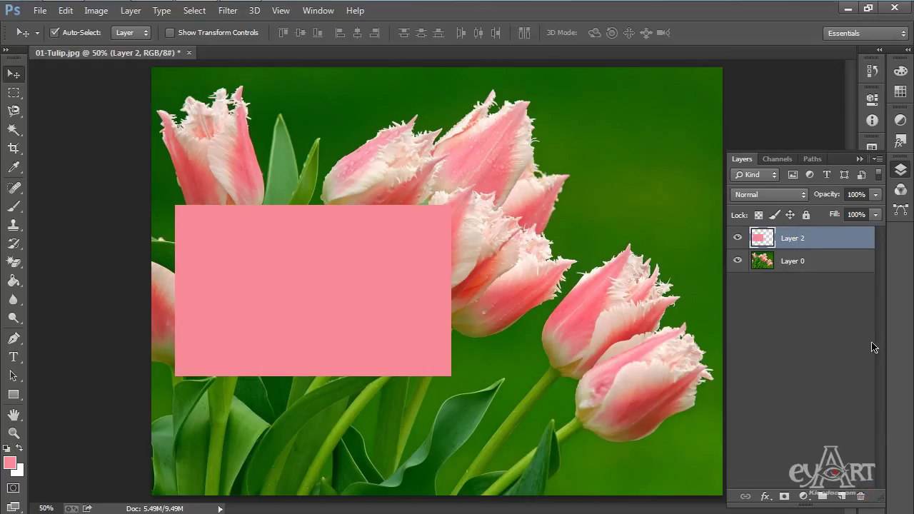
Duplicate the pink rectangle's Layer 2 and delete the duplicate
left_click_drag(832, 247, 844, 494)
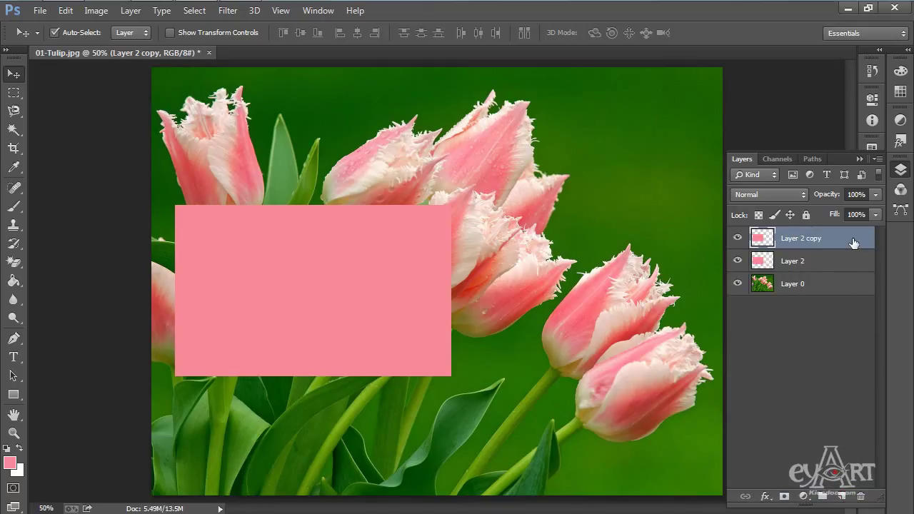
left_click_drag(855, 241, 861, 495)
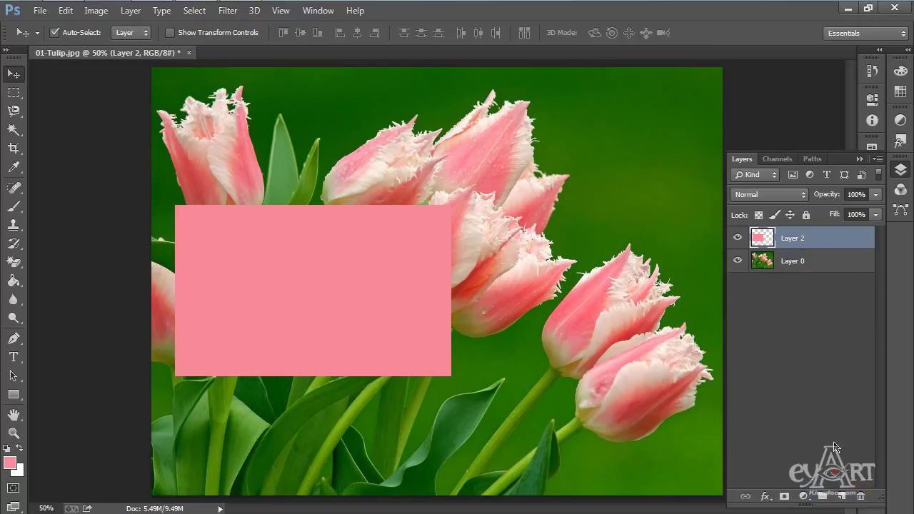
Duplicate the pink rectangle's layer with the copy offset to its upper right, and delete both rectangle layers
key("ctrl+j")
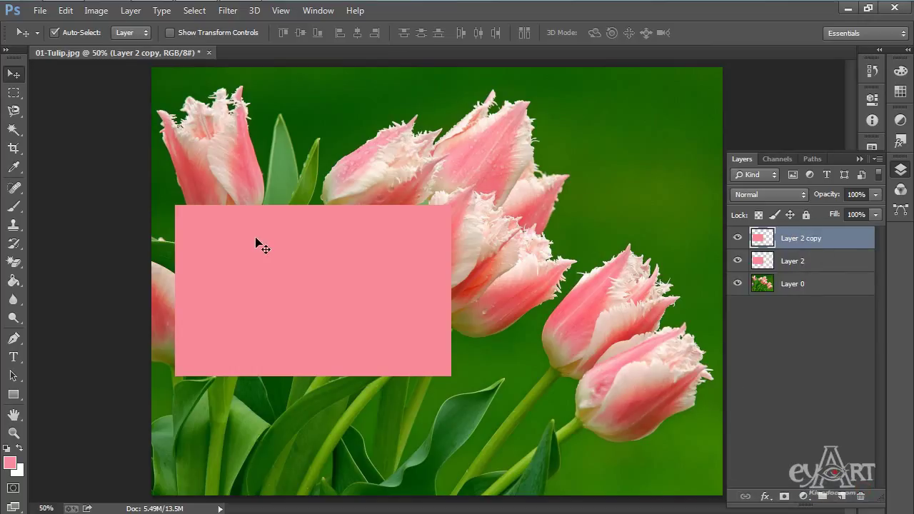
left_click_drag(294, 294, 485, 198)
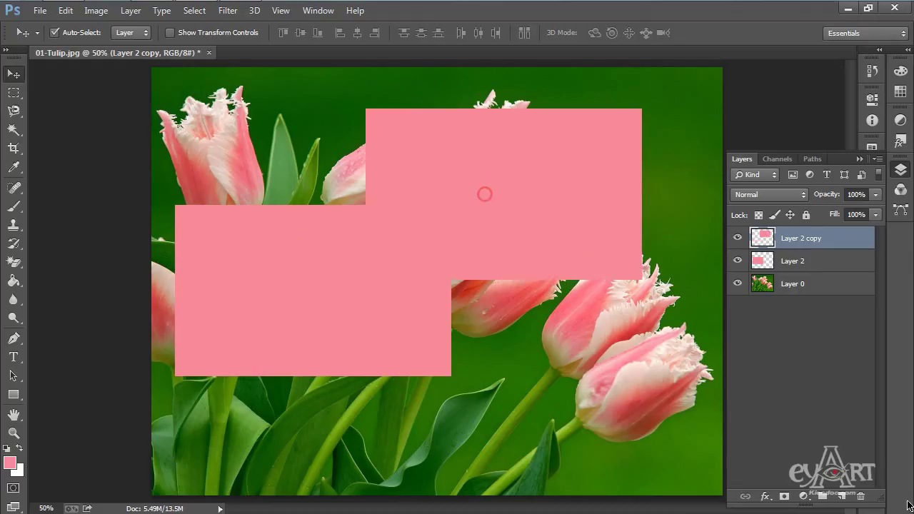
left_click(825, 260, "shift")
left_click_drag(847, 260, 861, 495)
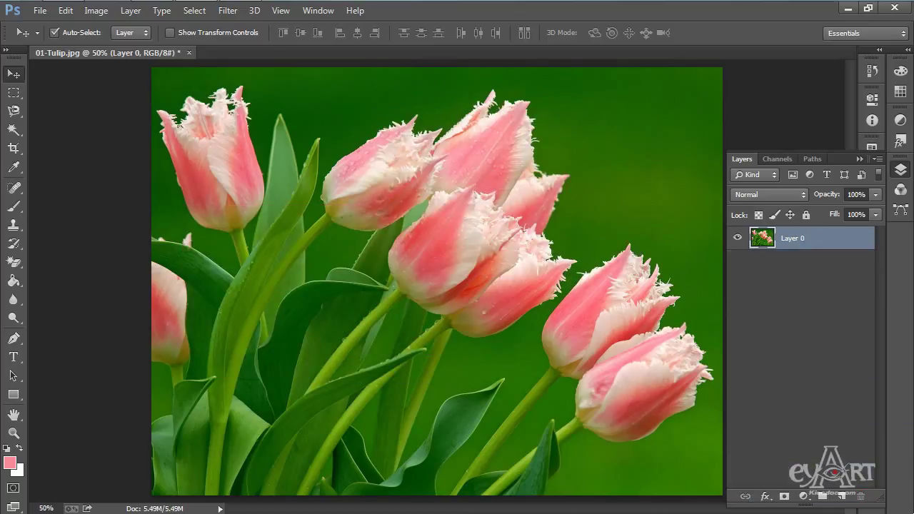
Open the images 02-Hoa sen.jpg and 03-Hoa sen.jpg.jpg together
key("ctrl+o")
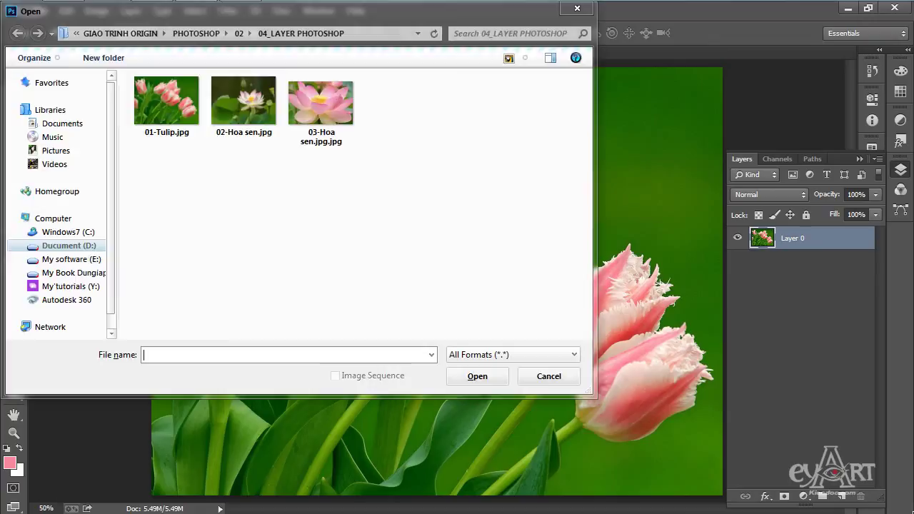
left_click_drag(306, 180, 240, 109)
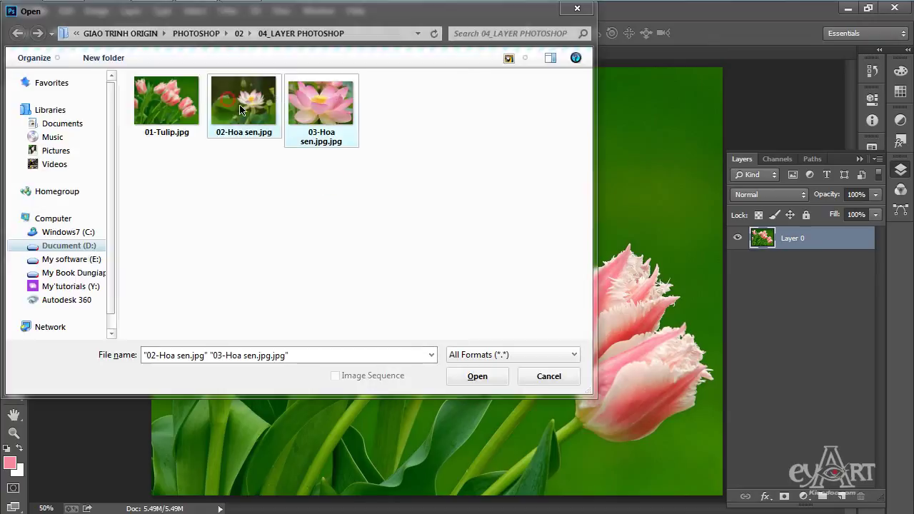
left_click(477, 376)
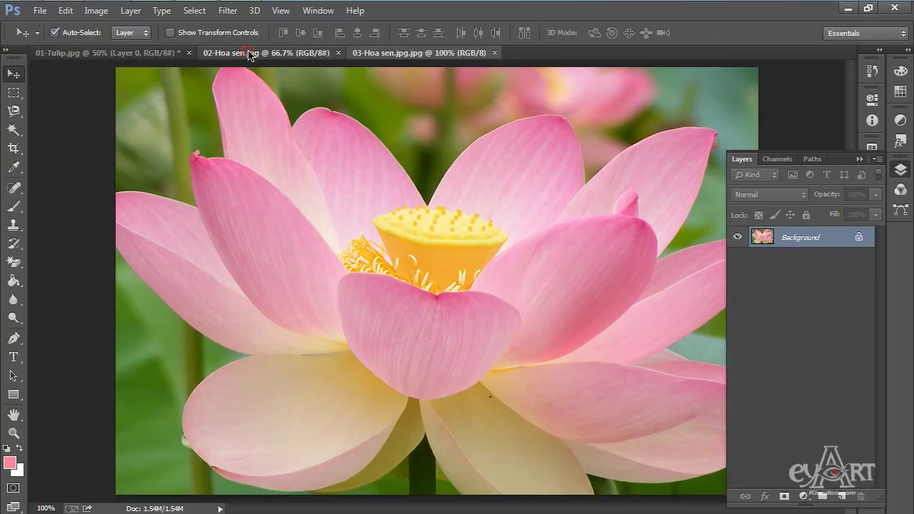
Copy the 02-Hoa sen.jpg image into the 01-Tulip.jpg document as a new layer near the middle of the canvas
left_click(249, 53)
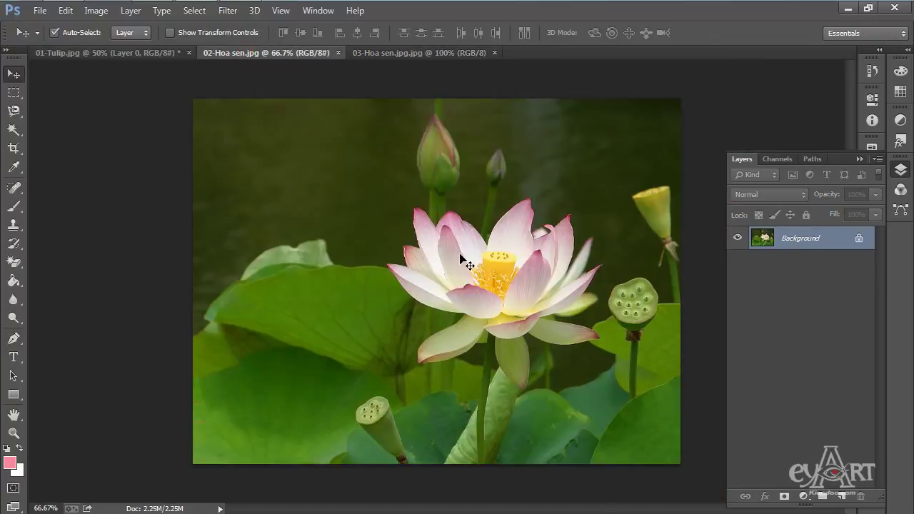
left_click(140, 55)
left_click_drag(440, 291, 442, 294)
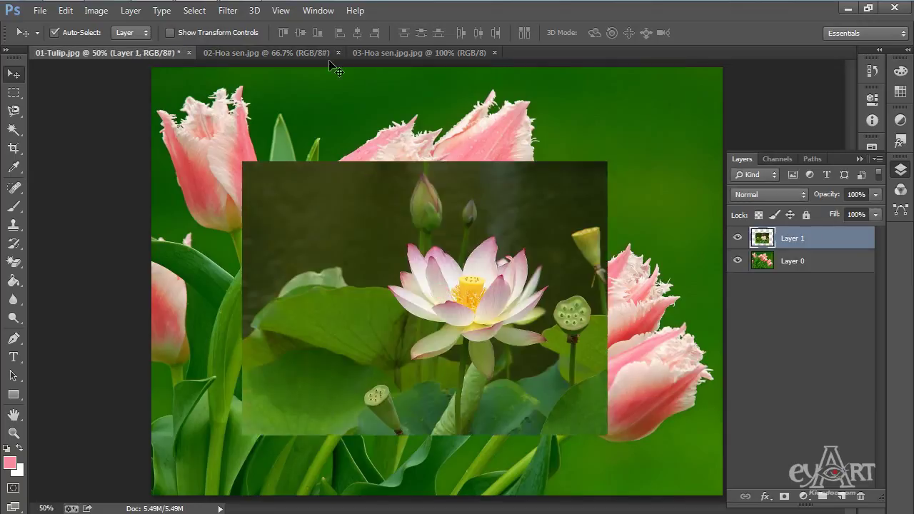
Copy the 03-Hoa sen.jpg.jpg image into the 01-Tulip.jpg document, overlapping the first lotus image toward the upper right
left_click(385, 53)
left_click_drag(444, 255, 624, 163)
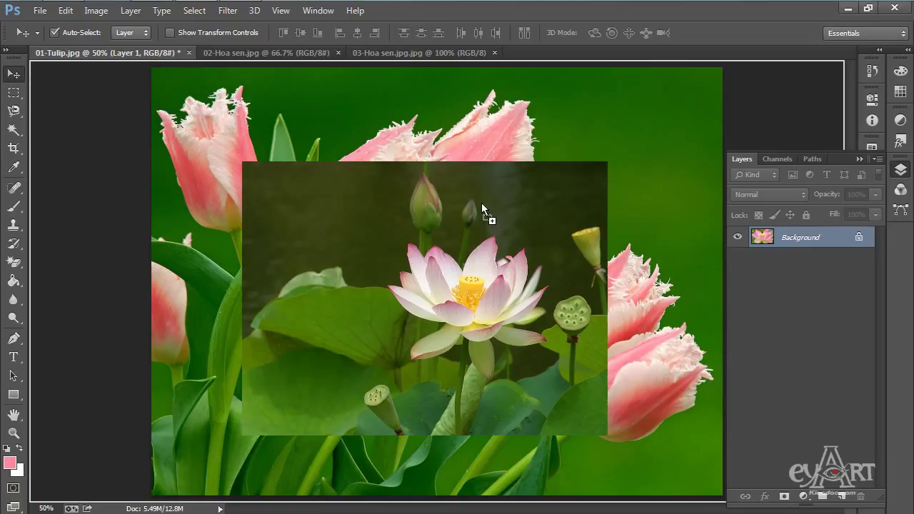
left_click_drag(517, 203, 518, 204)
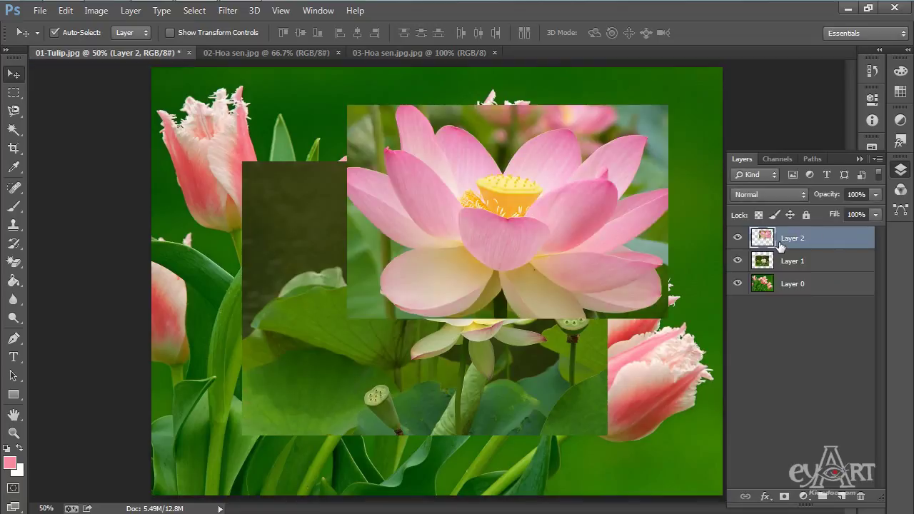
Shift the white lotus image down and left, and nudge the pink lotus image in the same direction
left_click_drag(500, 346, 459, 372)
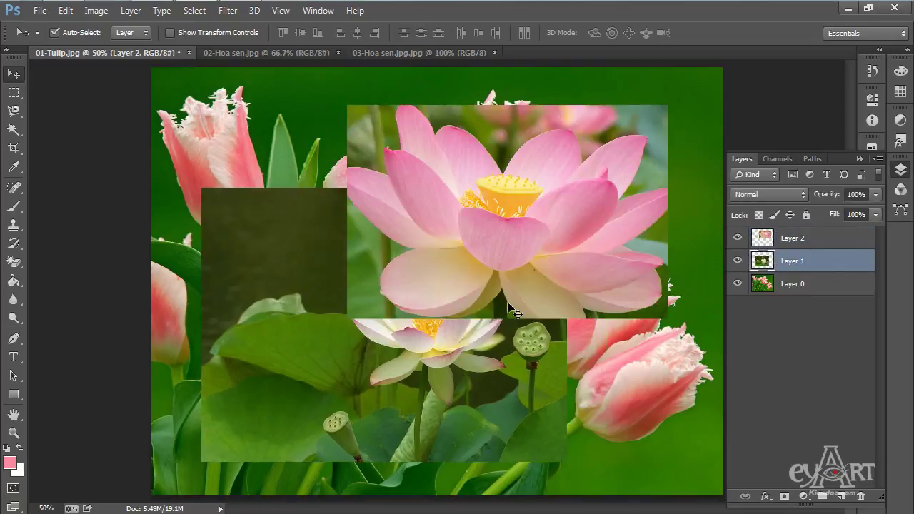
left_click_drag(471, 262, 460, 278)
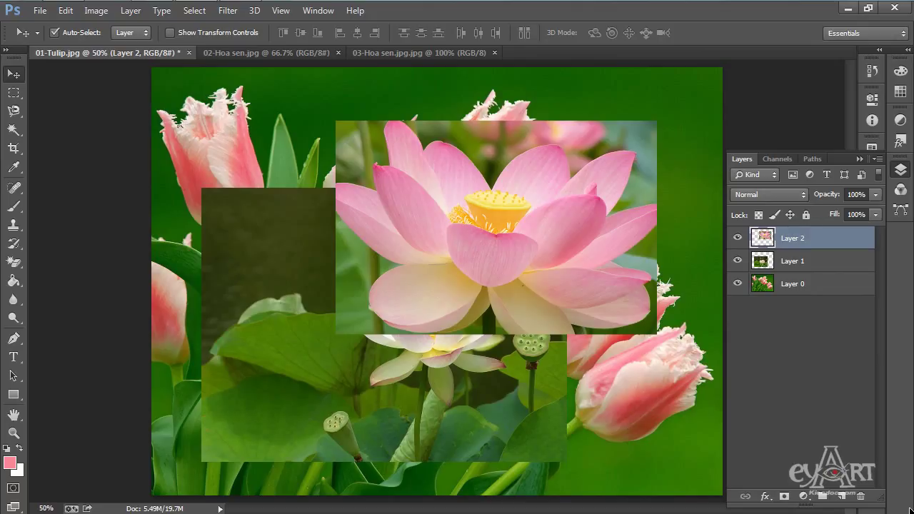
mouse_move(470, 217)
left_mouse_down()
mouse_move(485, 208)
mouse_move(462, 224)
left_mouse_up()
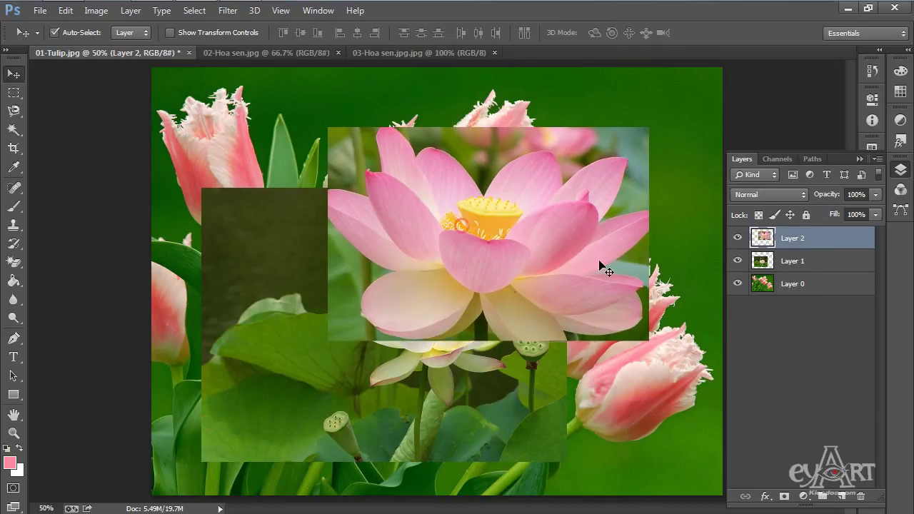
Reduce Layer 2's opacity to 56% and move its pink lotus image into the canvas's upper-right corner
left_click(875, 194)
left_click_drag(876, 211, 846, 216)
left_click_drag(487, 190, 561, 128)
Reduce Layer 1's opacity to 49% and move its white lotus image into the canvas's lower-left corner
left_click(812, 261)
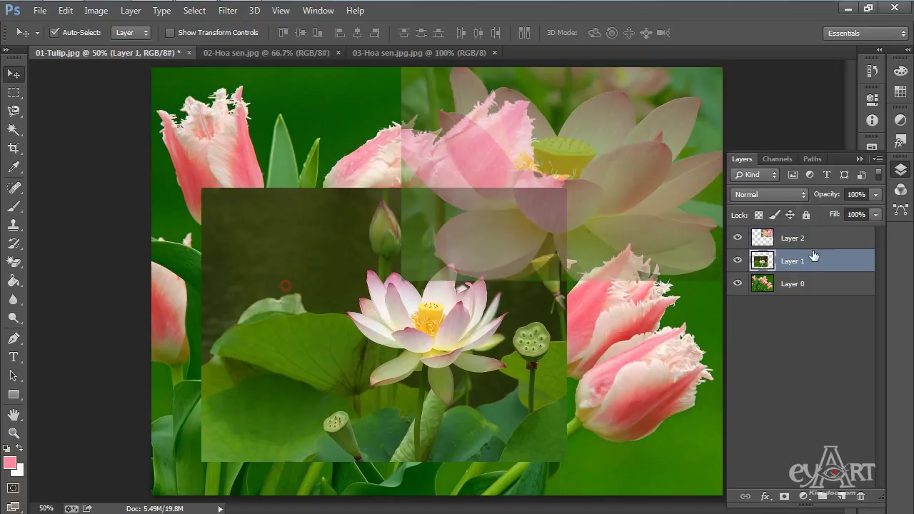
left_click(876, 194)
left_click_drag(874, 218, 838, 214)
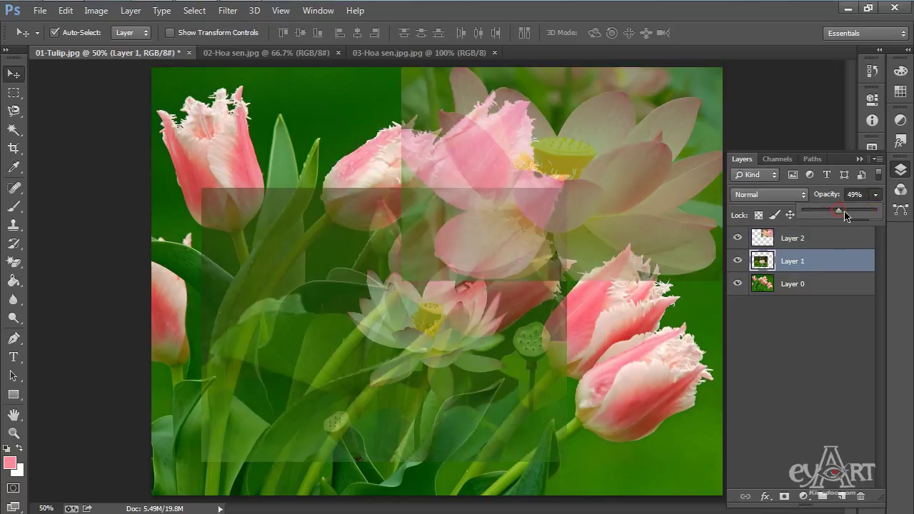
mouse_move(306, 322)
left_mouse_down()
mouse_move(288, 307)
mouse_move(289, 323)
mouse_move(303, 286)
mouse_move(293, 310)
left_mouse_up()
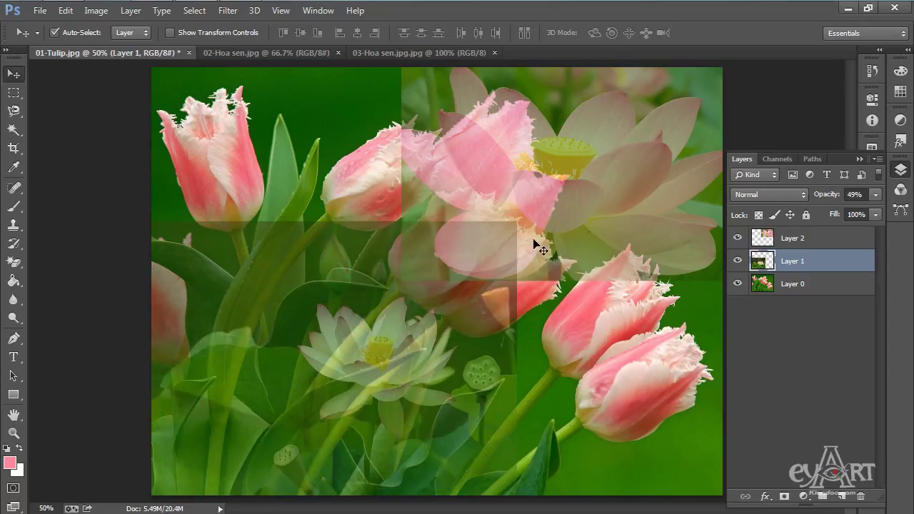
Restore the opacity of Layer 1 and Layer 2 to 100% and deselect all layers
left_click(876, 195)
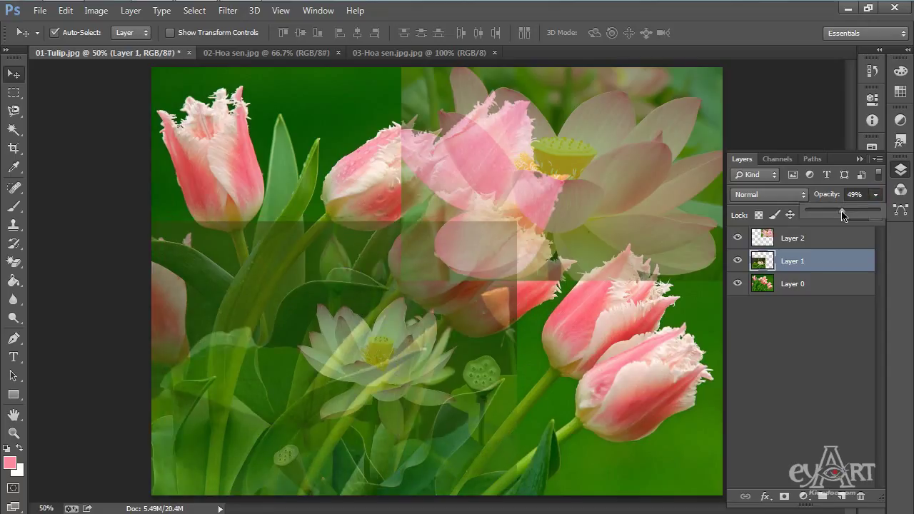
left_click_drag(840, 211, 893, 207)
left_click(567, 163)
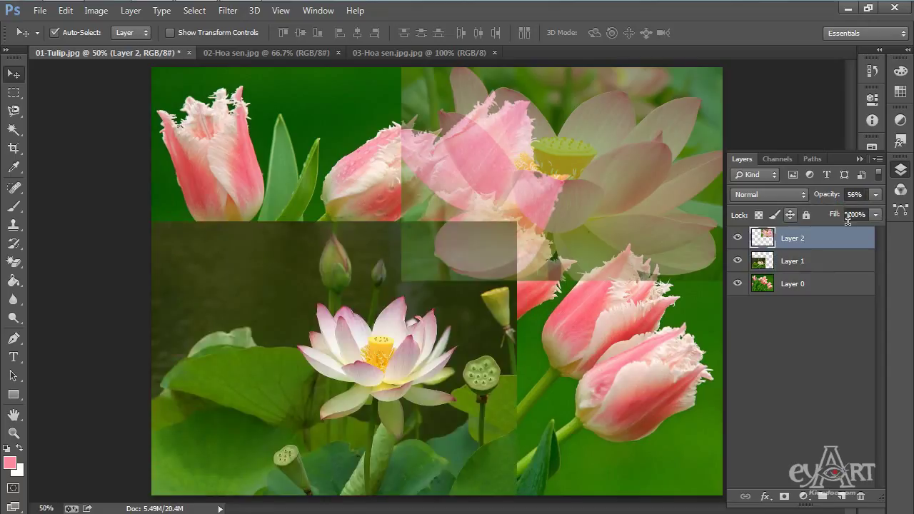
left_click(875, 195)
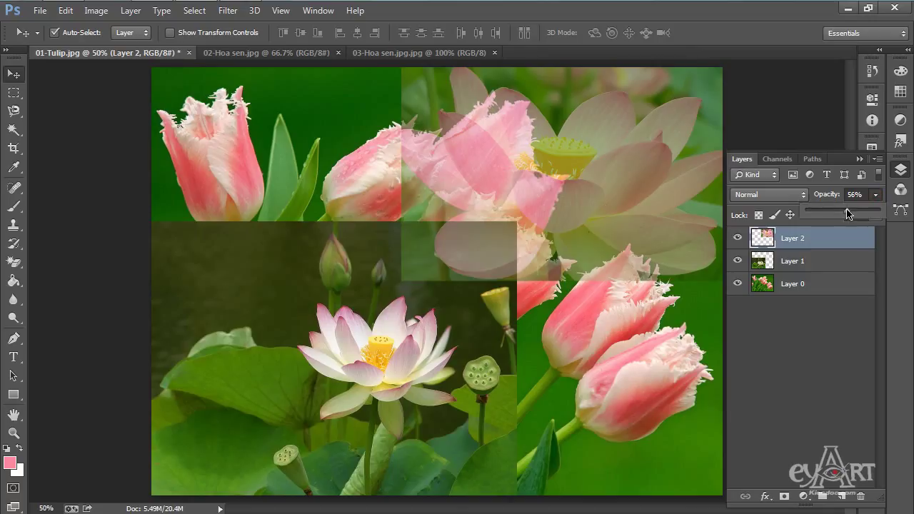
left_click_drag(848, 215, 893, 207)
left_click(806, 356)
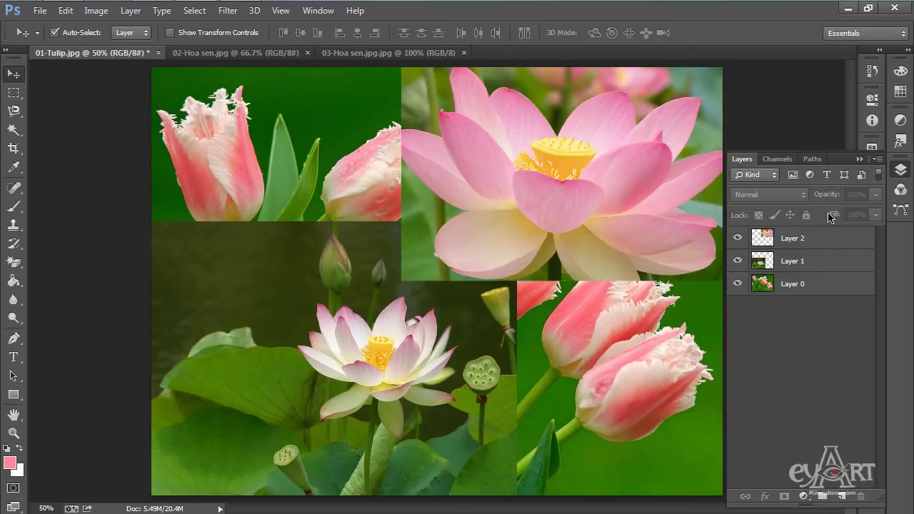
Select Layer 2 and examine its Fill setting
left_click(829, 242)
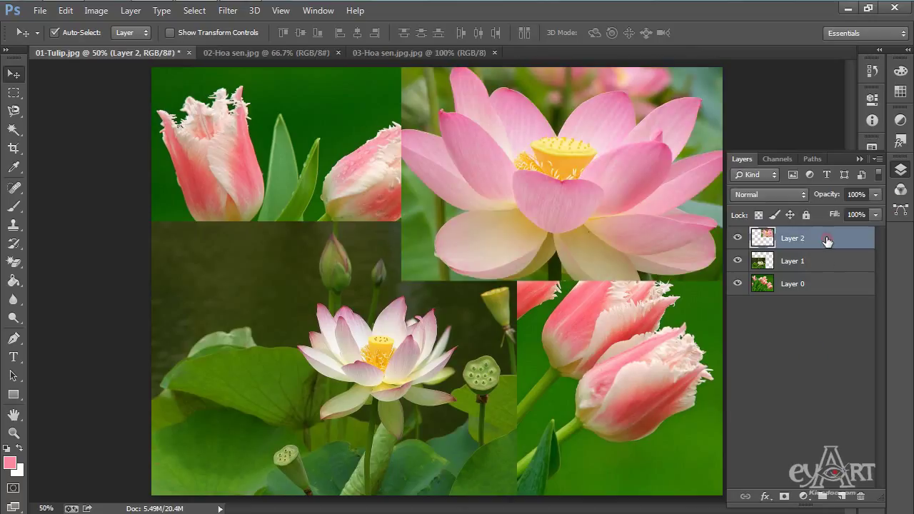
left_click(876, 216)
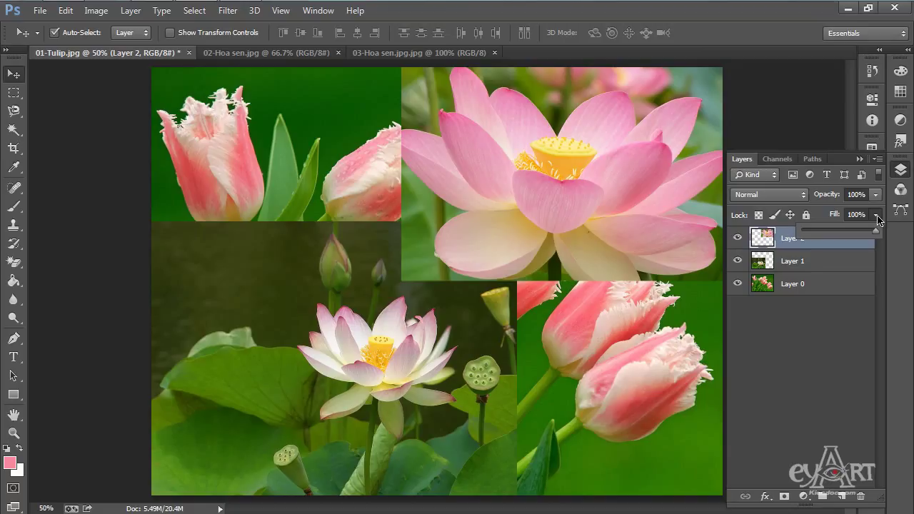
mouse_move(878, 219)
left_mouse_down()
mouse_move(849, 240)
mouse_move(878, 238)
mouse_move(842, 241)
mouse_move(885, 236)
left_mouse_up()
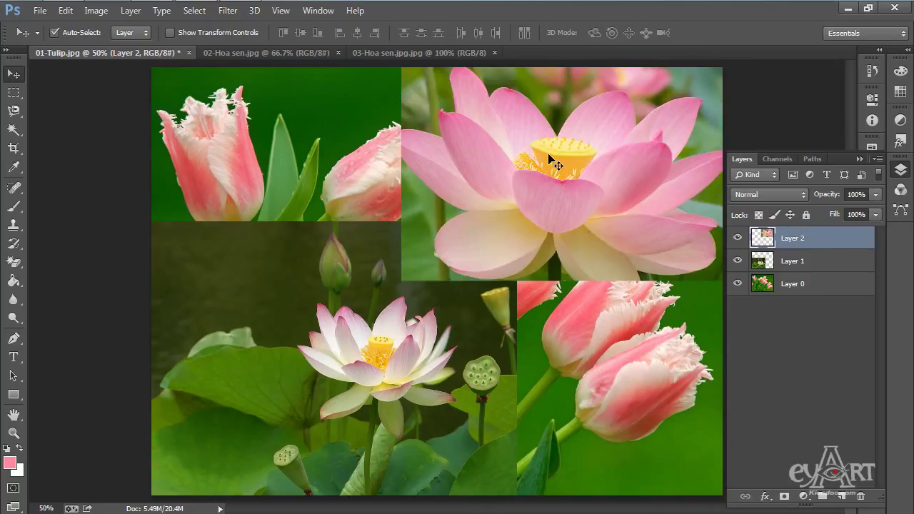
Move the pink and white lotus images back toward the canvas center so they overlap, leaving Layer 2 selected
left_click_drag(556, 130, 474, 208)
left_click_drag(253, 330, 303, 268)
left_click(434, 251)
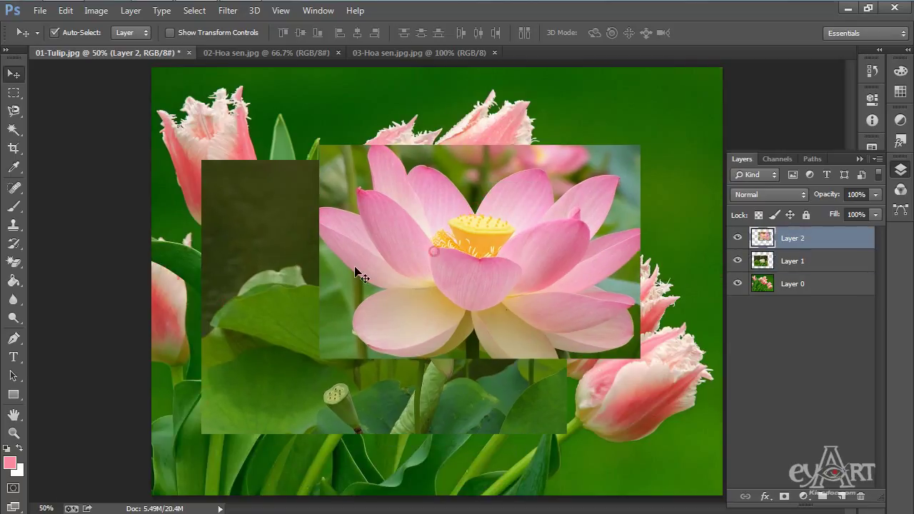
Select both lotus images and move them together, then reposition the pink lotus image slightly on its own
left_click(259, 255, "shift")
left_click_drag(407, 253, 307, 296)
mouse_move(528, 237)
left_mouse_down()
mouse_move(542, 231)
mouse_move(527, 229)
left_mouse_up()
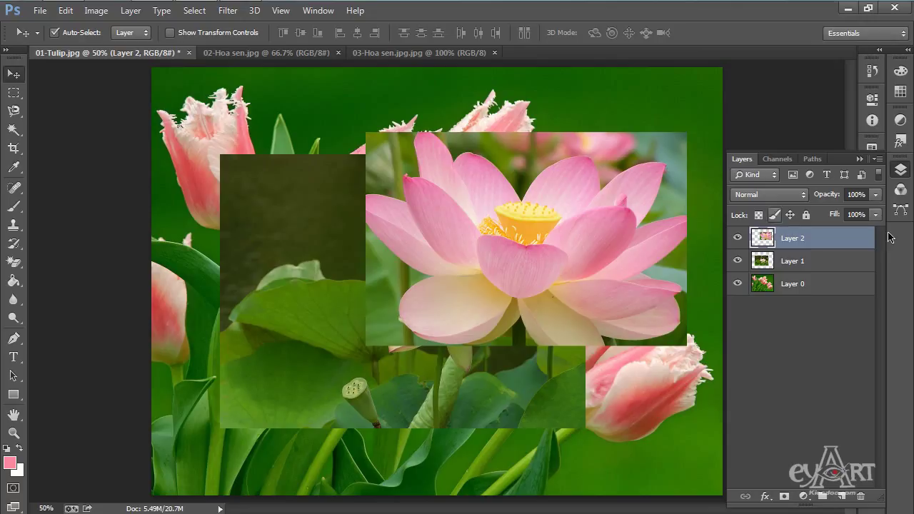
Link Layer 1 and Layer 2, and shift the linked lotus images slightly up and left
left_click(813, 266, "shift")
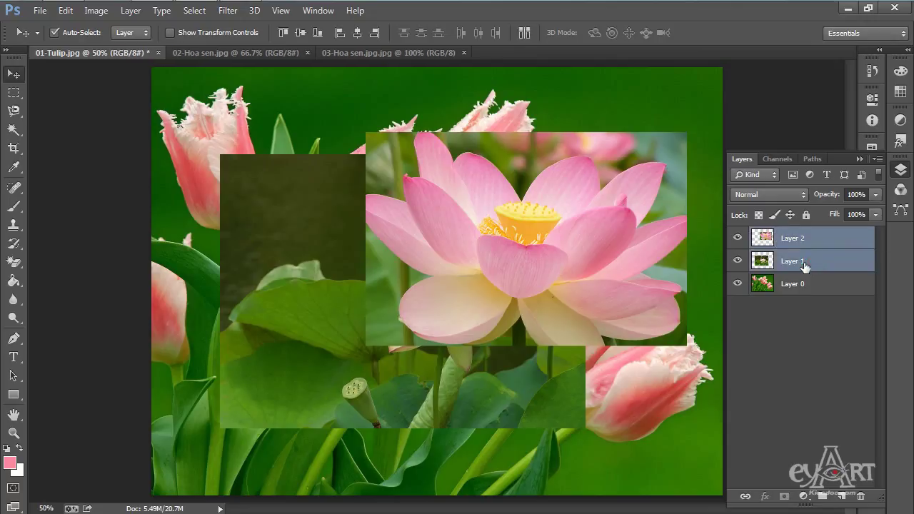
left_click(744, 498)
left_click(817, 285)
left_click(615, 175)
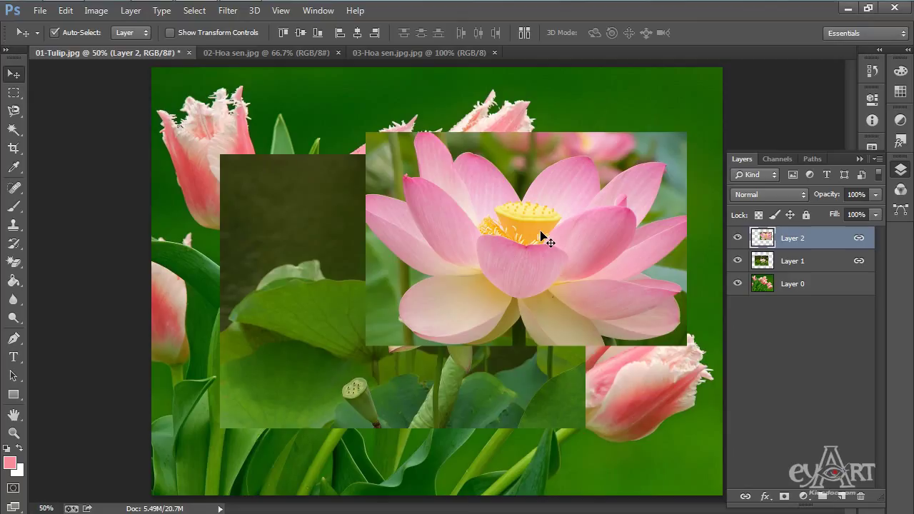
mouse_move(540, 235)
left_mouse_down()
mouse_move(553, 222)
mouse_move(522, 243)
mouse_move(545, 235)
mouse_move(533, 230)
left_mouse_up()
Unlink Layer 1 and Layer 2, and shift only the pink lotus image slightly left
left_click(844, 263, "shift")
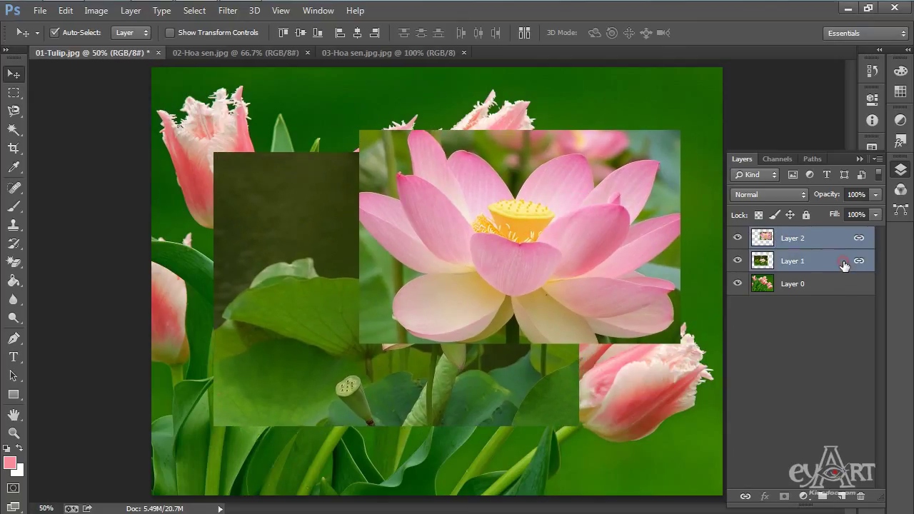
left_click(745, 498)
left_click(595, 100)
mouse_move(604, 203)
left_mouse_down()
mouse_move(602, 188)
mouse_move(598, 208)
left_mouse_up()
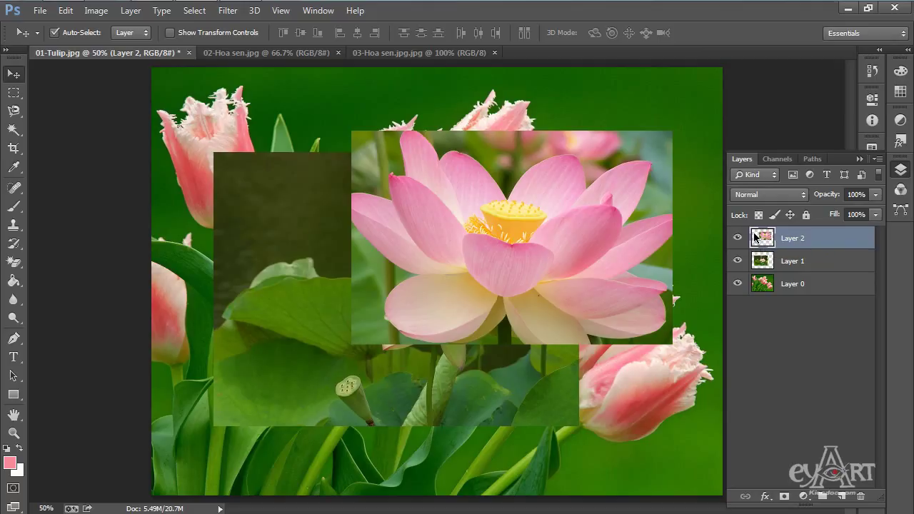
Group Layer 1 and Layer 2, and expand and collapse the group to check its contents
left_click(809, 264, "shift")
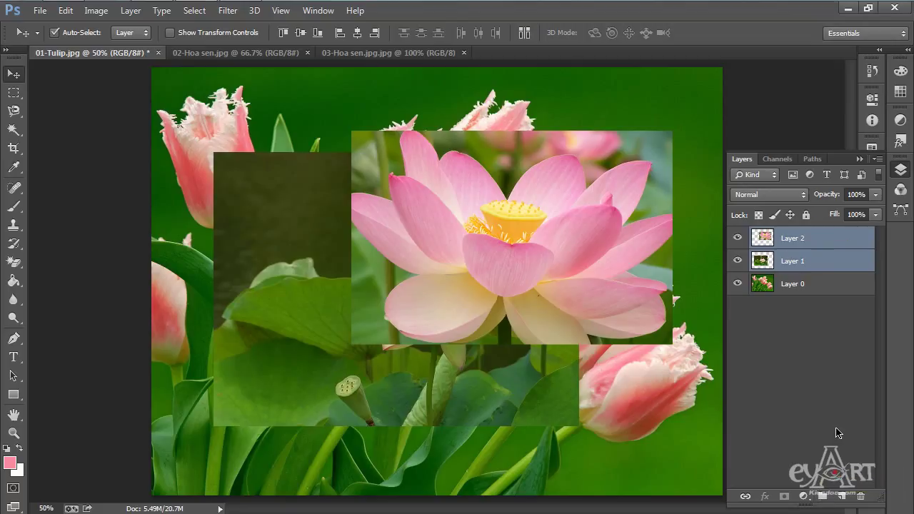
key("ctrl+g")
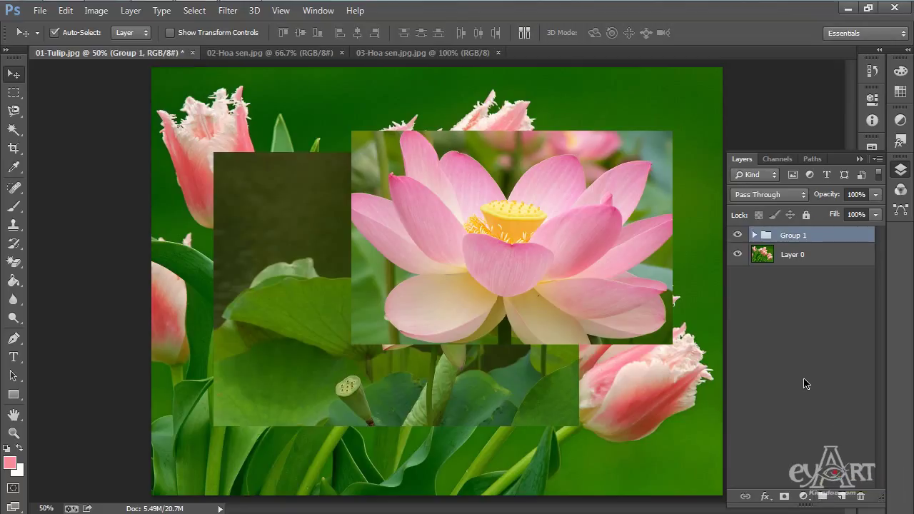
left_click(754, 235)
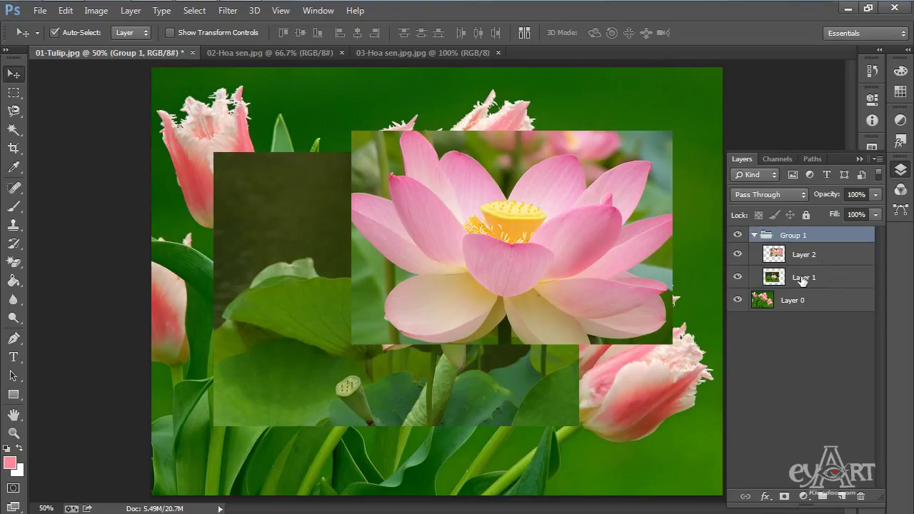
left_click(754, 236)
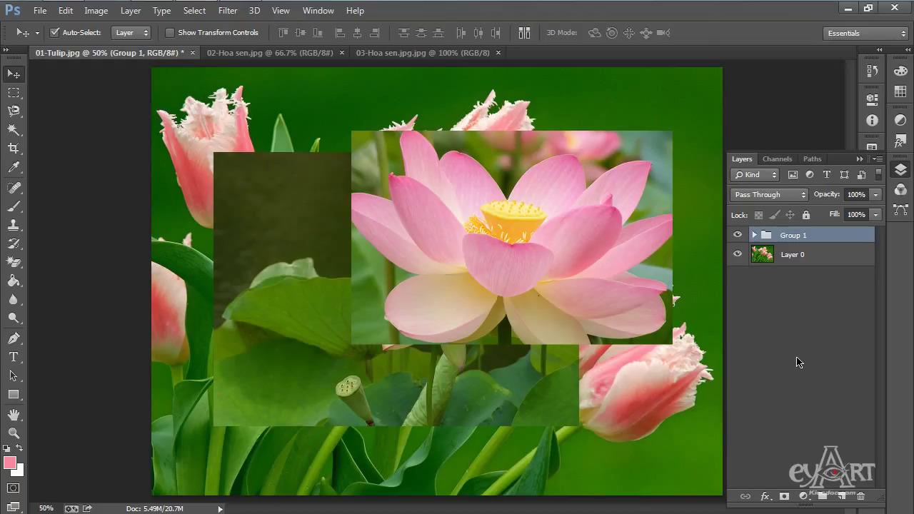
Ungroup the two lotus layers and select only Layer 2
key("ctrl+shift+g")
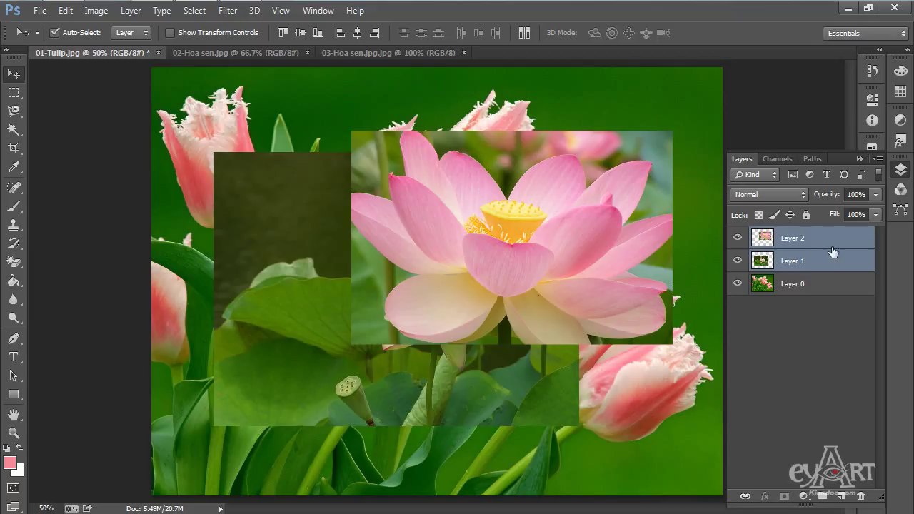
left_click(802, 238)
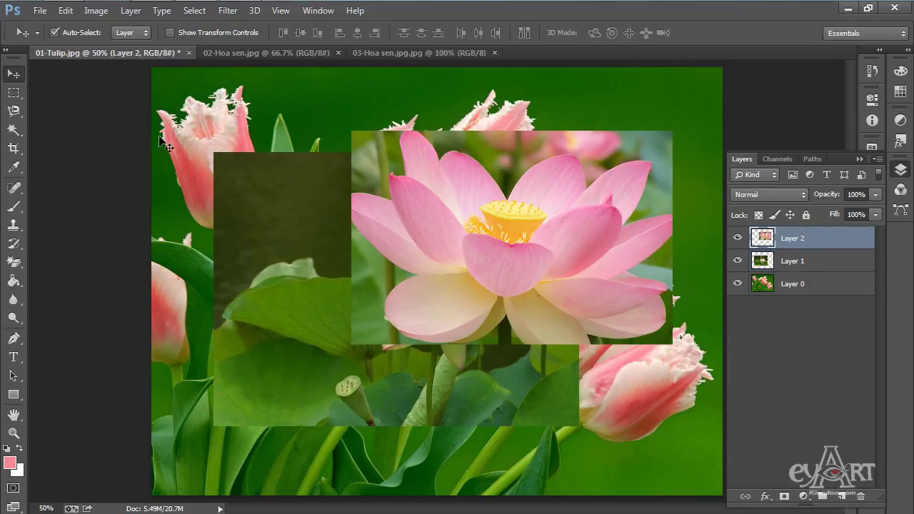
Apply a Vibrance adjustment to the pink lotus on Layer 2 with Vibrance +100 and Saturation +34
left_click(93, 10)
mouse_move(118, 50)
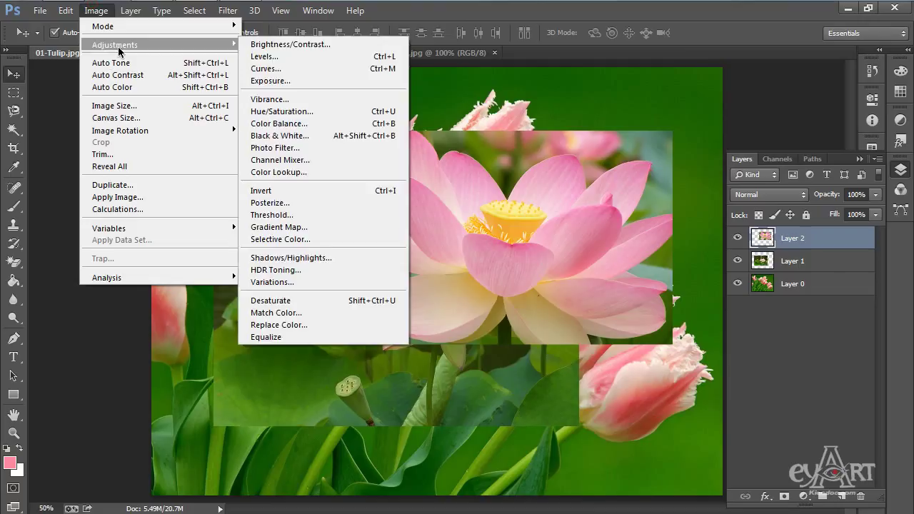
left_click(333, 103)
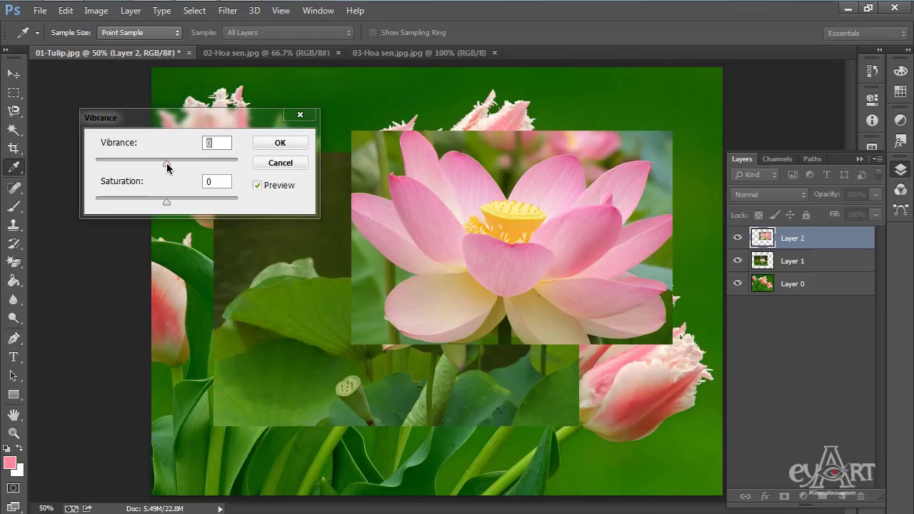
left_click_drag(166, 166, 237, 162)
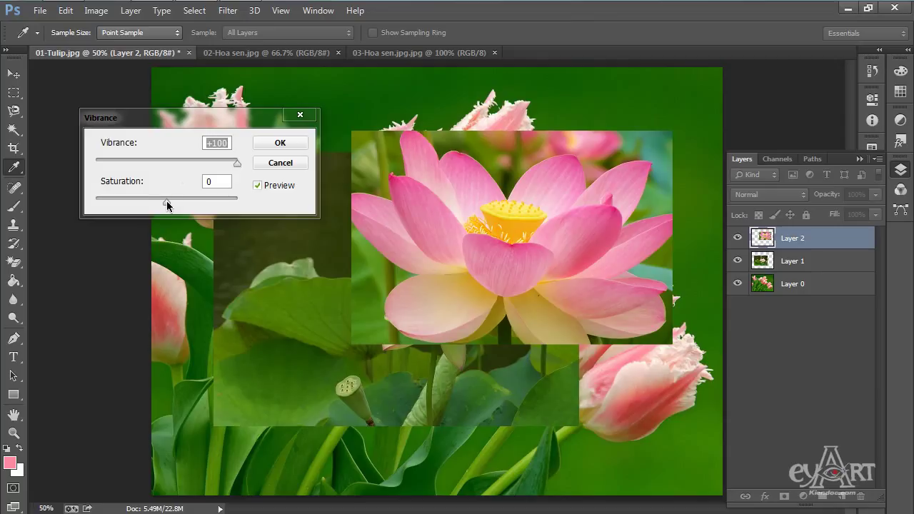
left_click_drag(166, 202, 191, 200)
left_click_drag(229, 126, 209, 107)
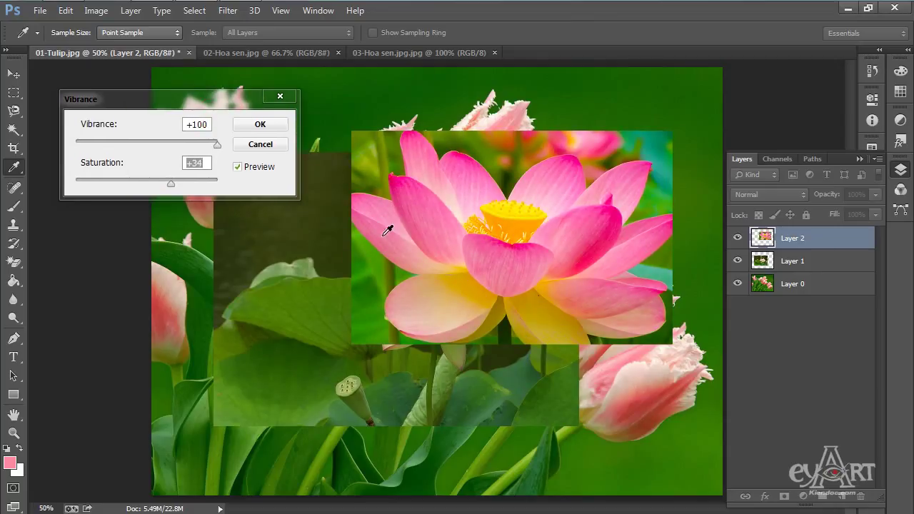
left_click(260, 127)
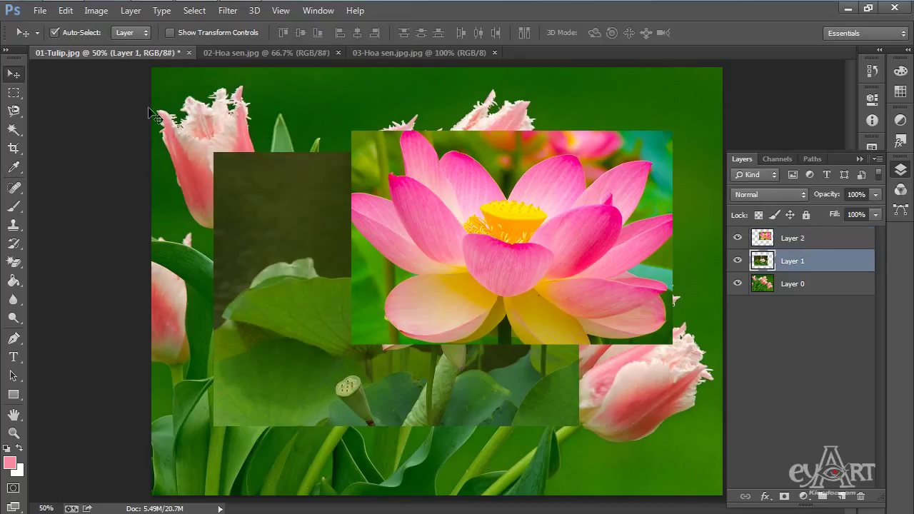
Convert the lotus leaf image on Layer 1 to black and white using the Default preset, and select Layer 2
left_click(95, 10)
mouse_move(128, 130)
mouse_move(140, 48)
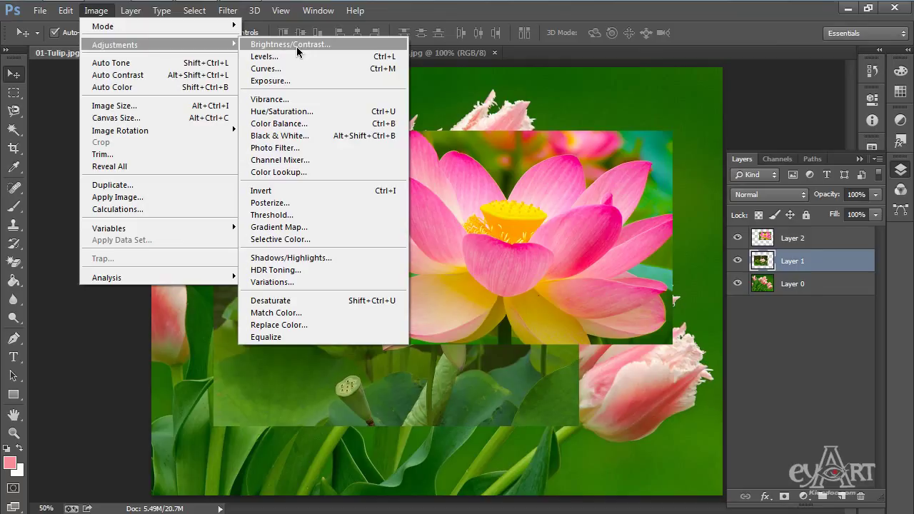
left_click(317, 135)
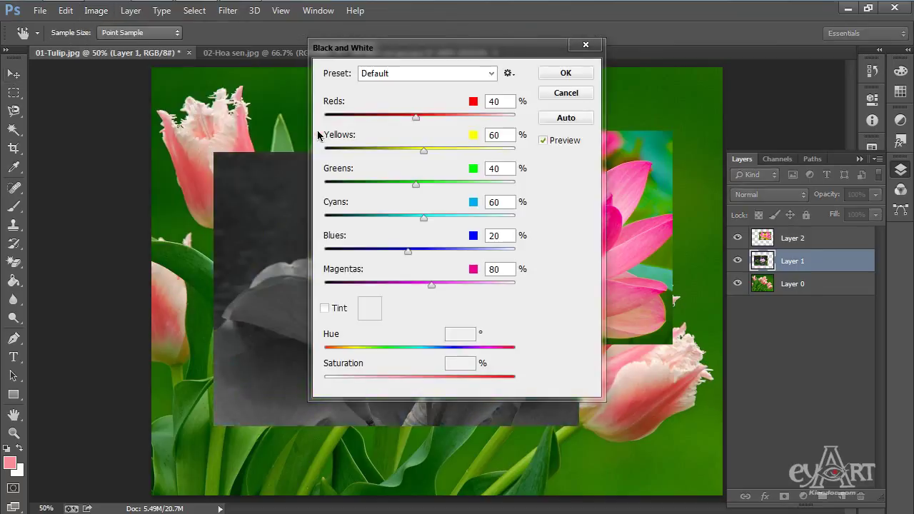
left_click_drag(427, 50, 636, 75)
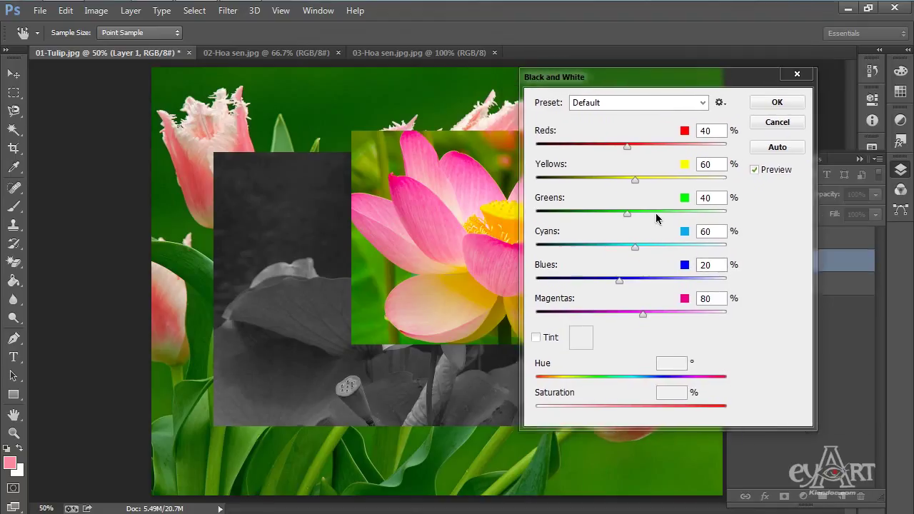
left_click(777, 103)
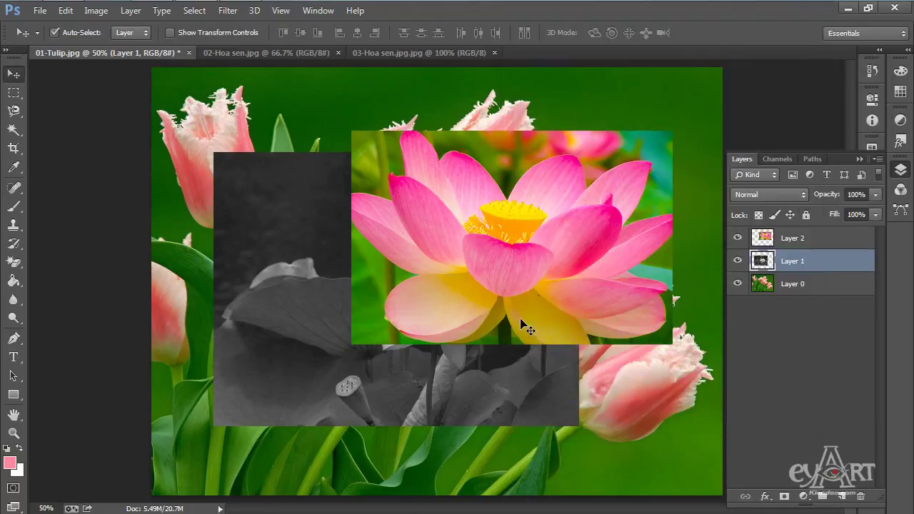
left_click(832, 244)
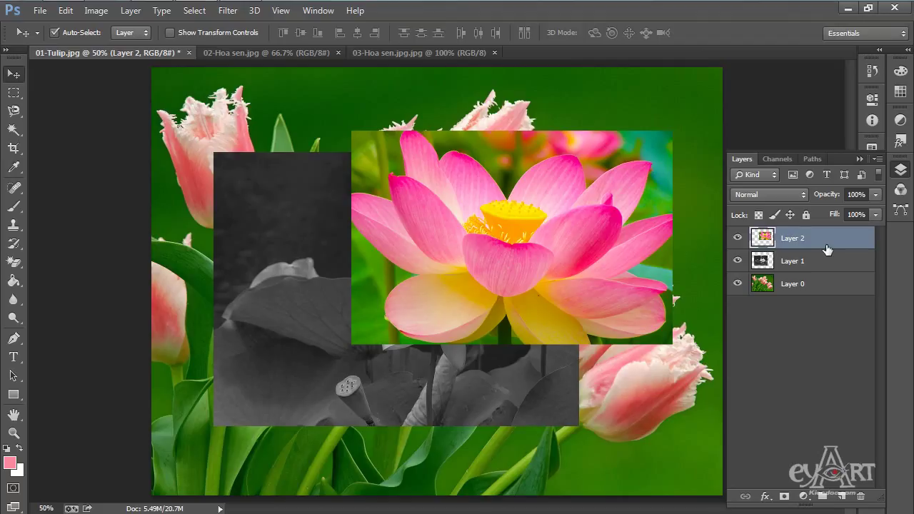